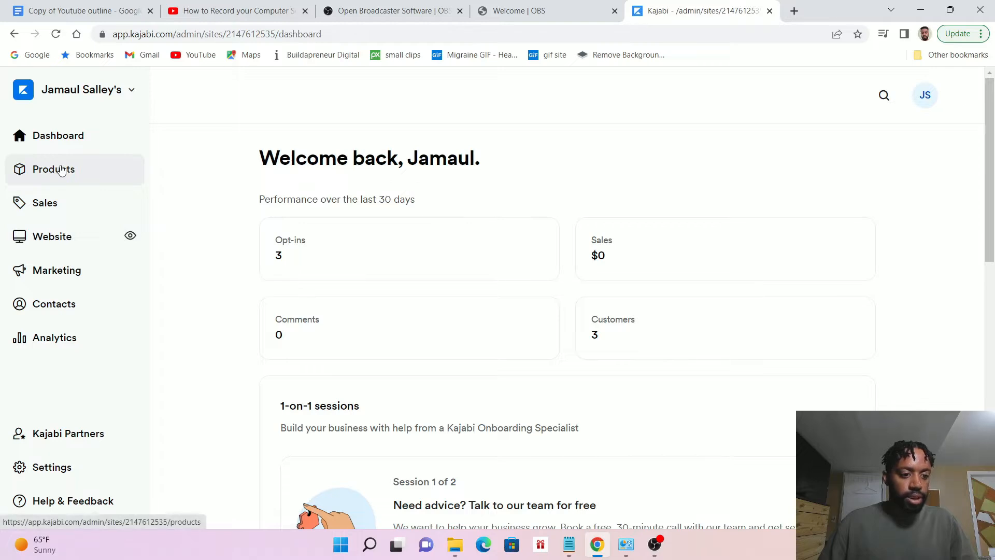
Start a new product of the Course type from the products list
{"action": "left_click", "coordinate": [61, 171]}
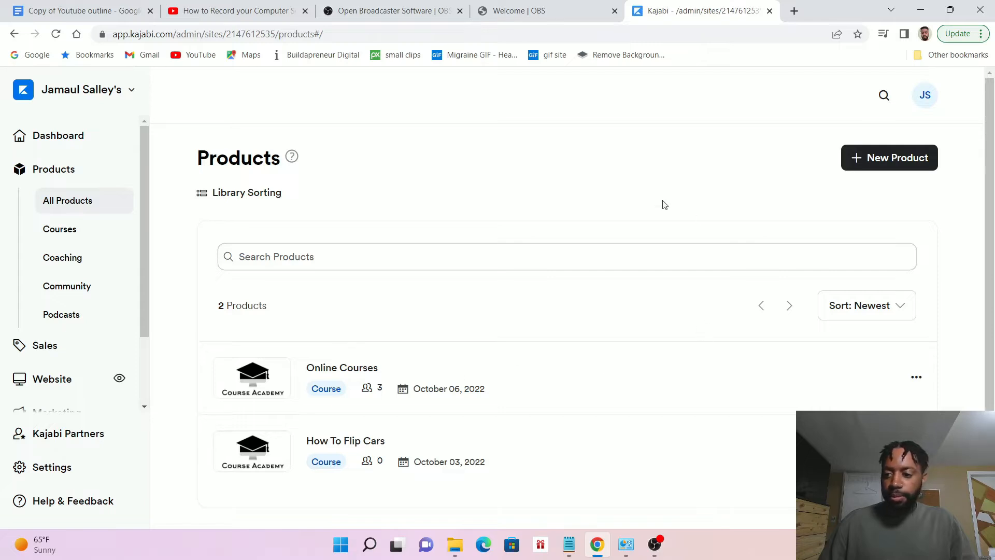
{"action": "left_click", "coordinate": [885, 161]}
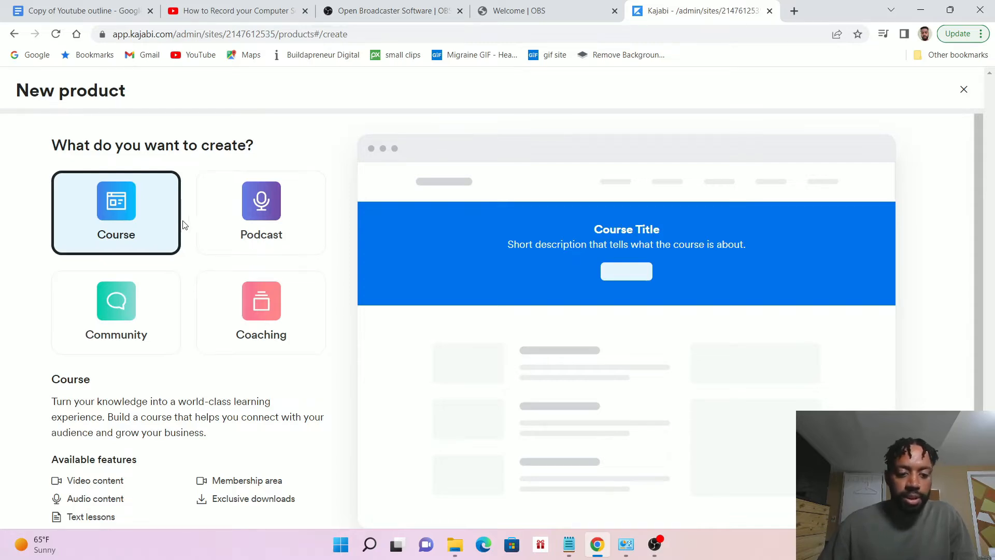
{"action": "left_click", "coordinate": [120, 201]}
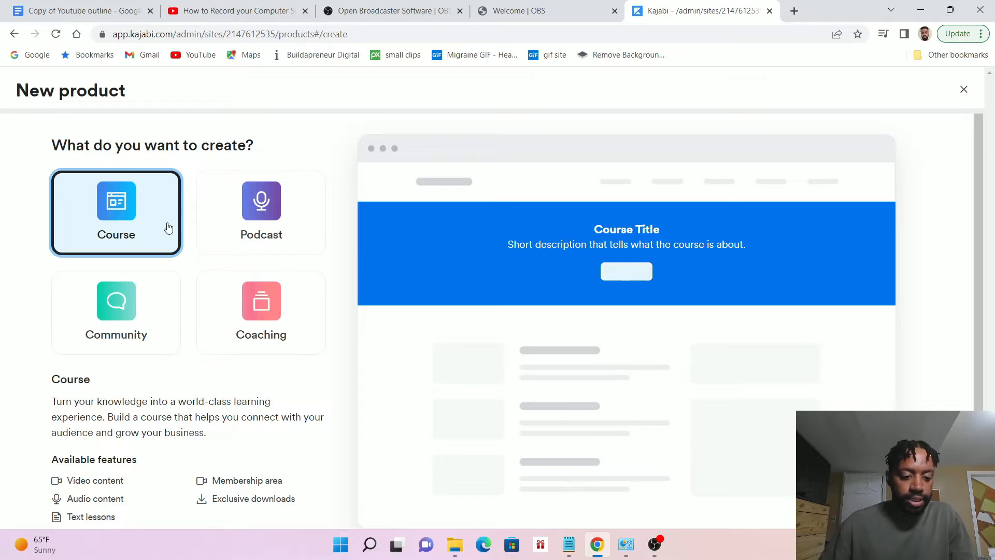
{"action": "scroll", "coordinate": [167, 233], "scroll_direction": "down", "scroll_amount": 2}
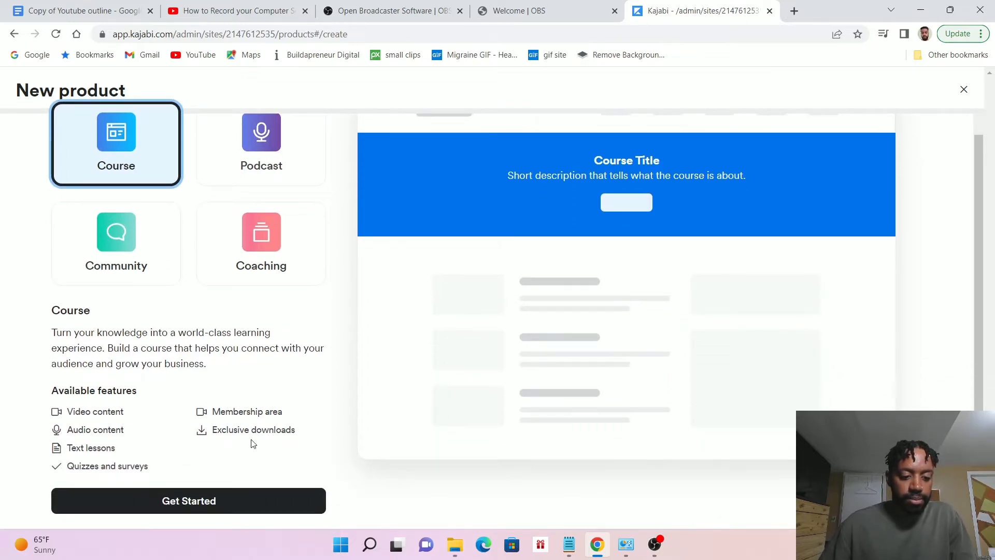
{"action": "left_click", "coordinate": [216, 501]}
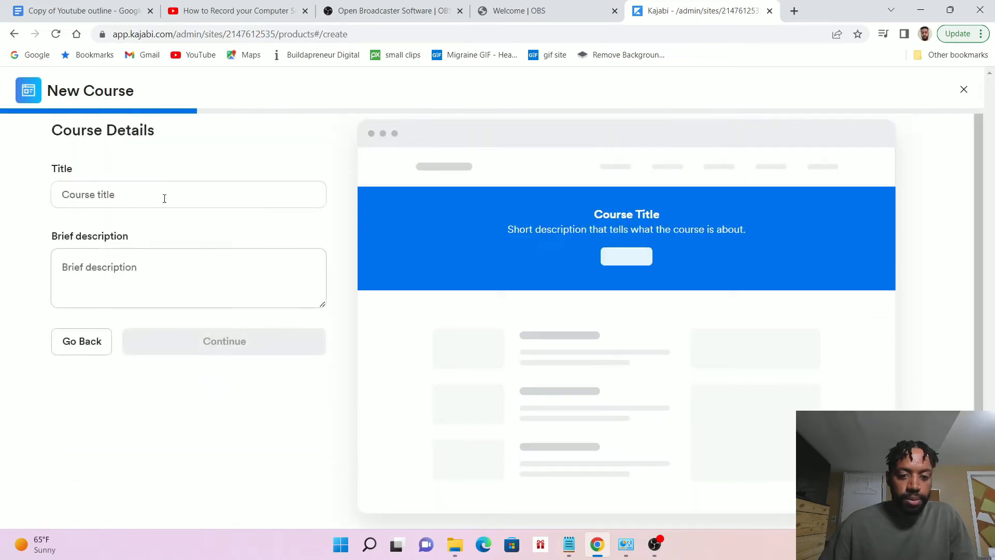
Title the new course "Test" without a description and continue to the template choice
{"action": "left_click", "coordinate": [148, 192]}
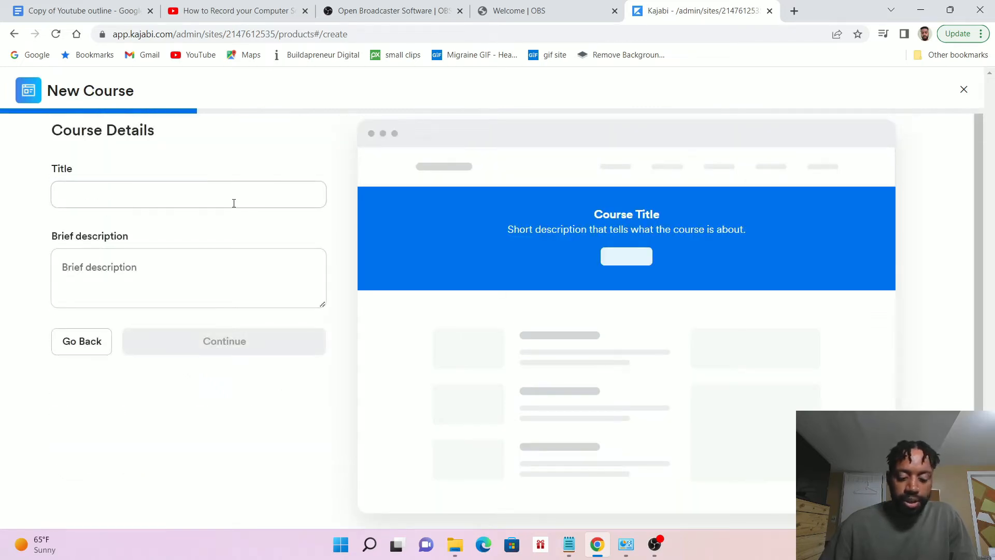
{"action": "type", "text": "Test"}
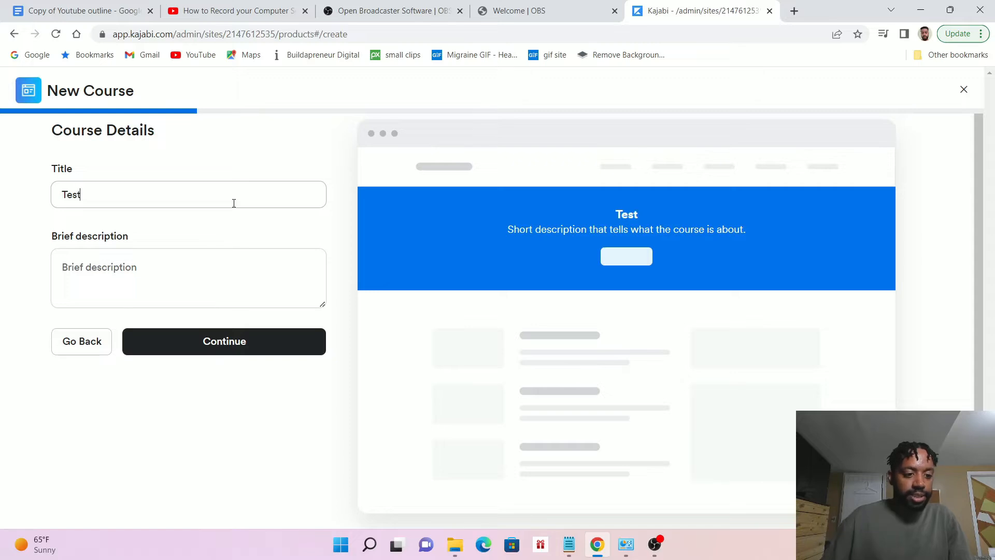
{"action": "left_click", "coordinate": [269, 352]}
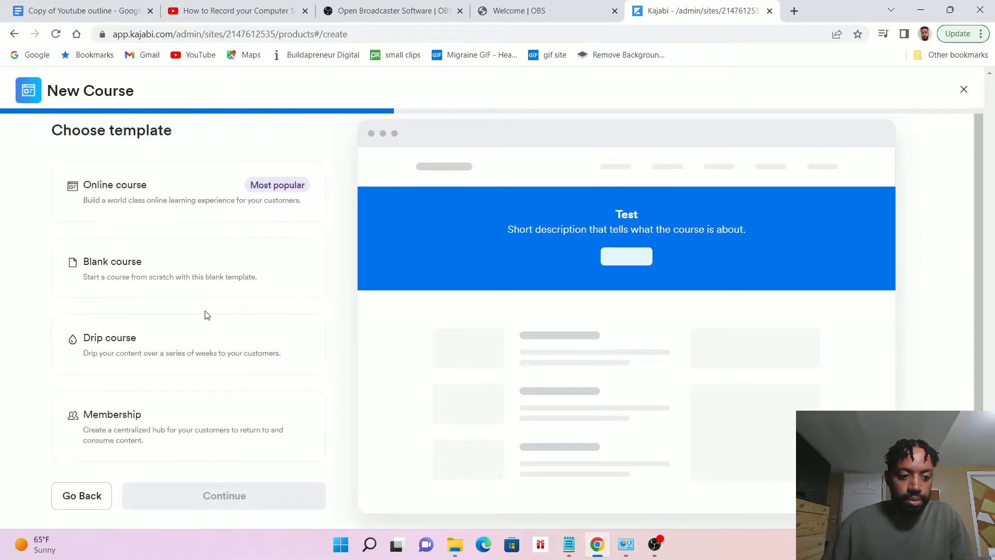
Choose the Online course template and continue to pricing without uploading a course image
{"action": "left_click", "coordinate": [201, 193]}
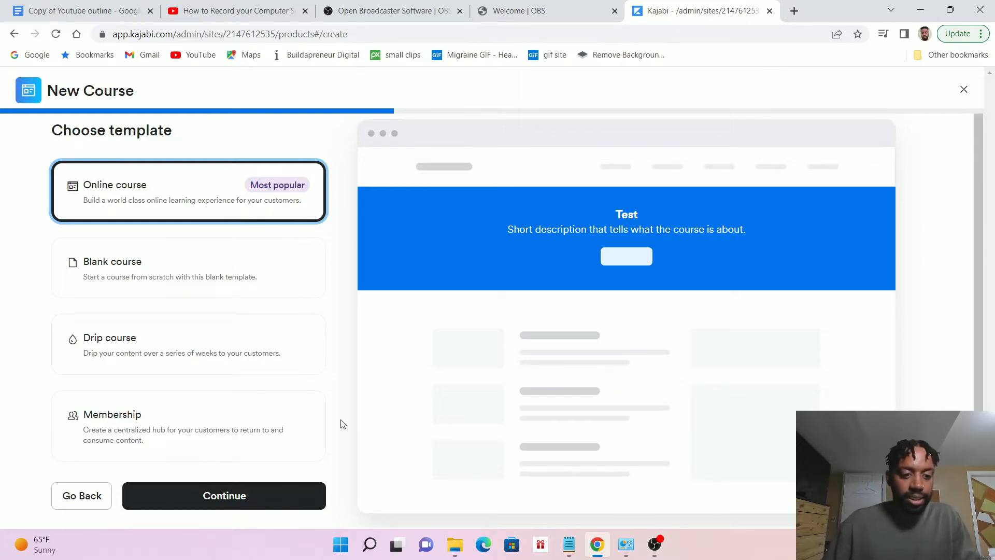
{"action": "left_click", "coordinate": [247, 501]}
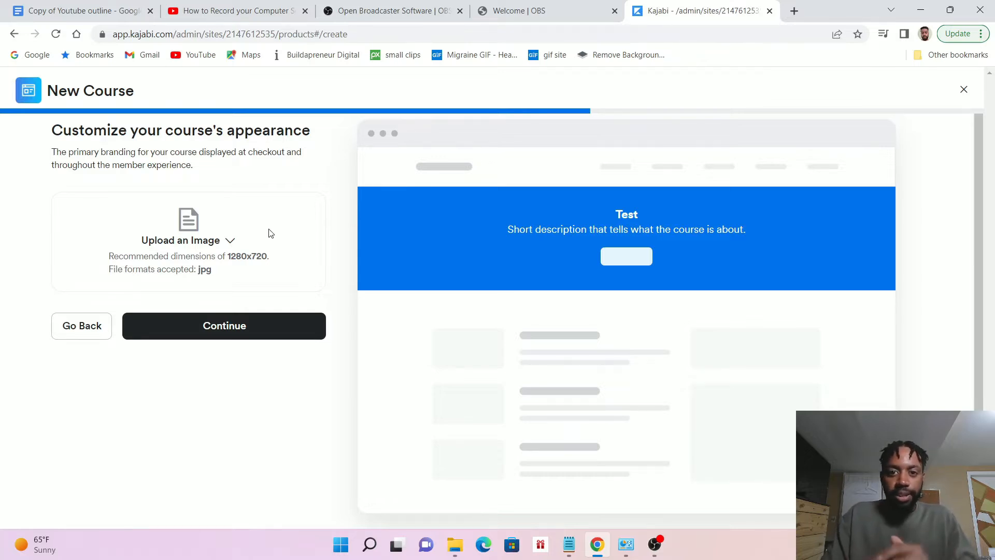
{"action": "left_click", "coordinate": [207, 325]}
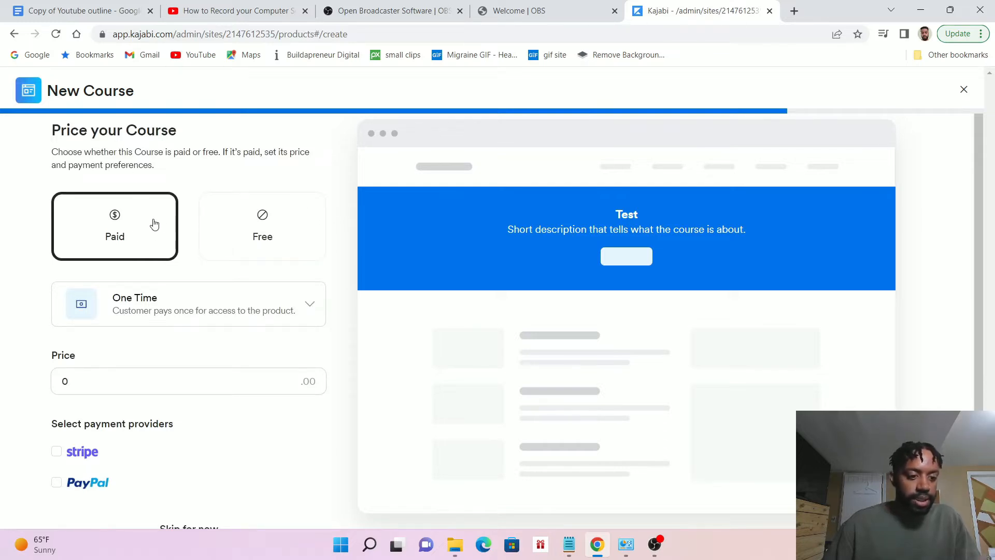
Set the paid course's pricing to One Time with a price of 50
{"action": "scroll", "coordinate": [134, 252], "scroll_direction": "up", "scroll_amount": 1}
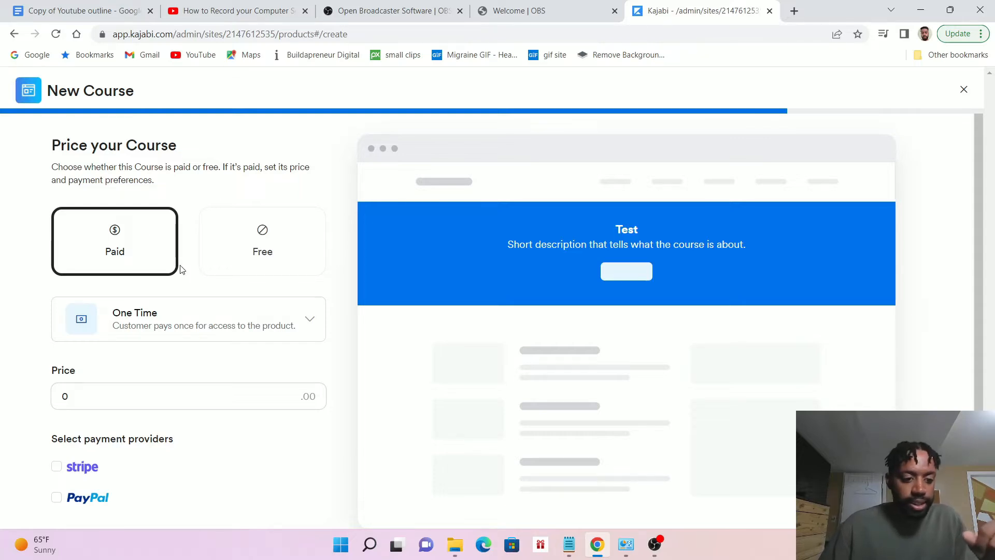
{"action": "scroll", "coordinate": [182, 269], "scroll_direction": "down", "scroll_amount": 1}
{"action": "left_click", "coordinate": [253, 249]}
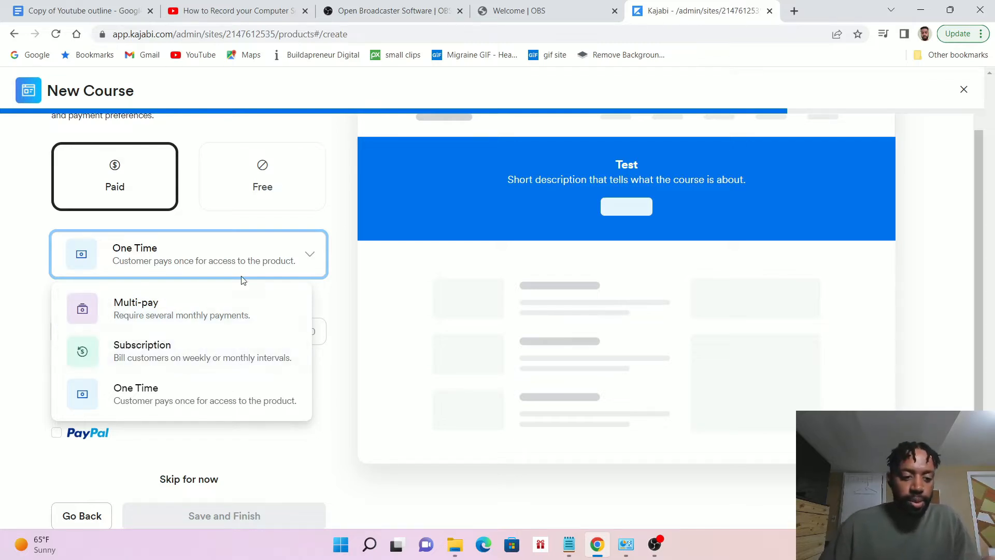
{"action": "left_click", "coordinate": [143, 397]}
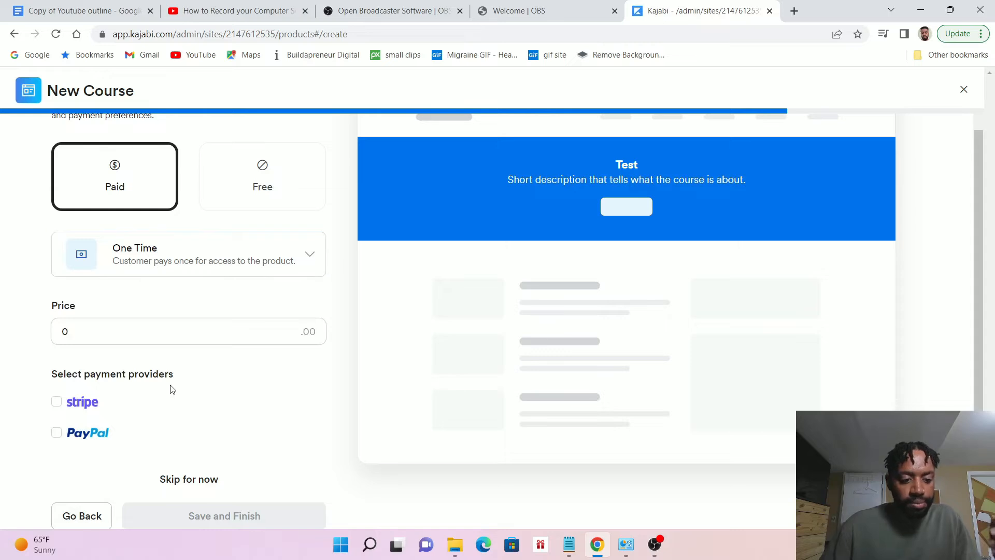
{"action": "left_click", "coordinate": [138, 333]}
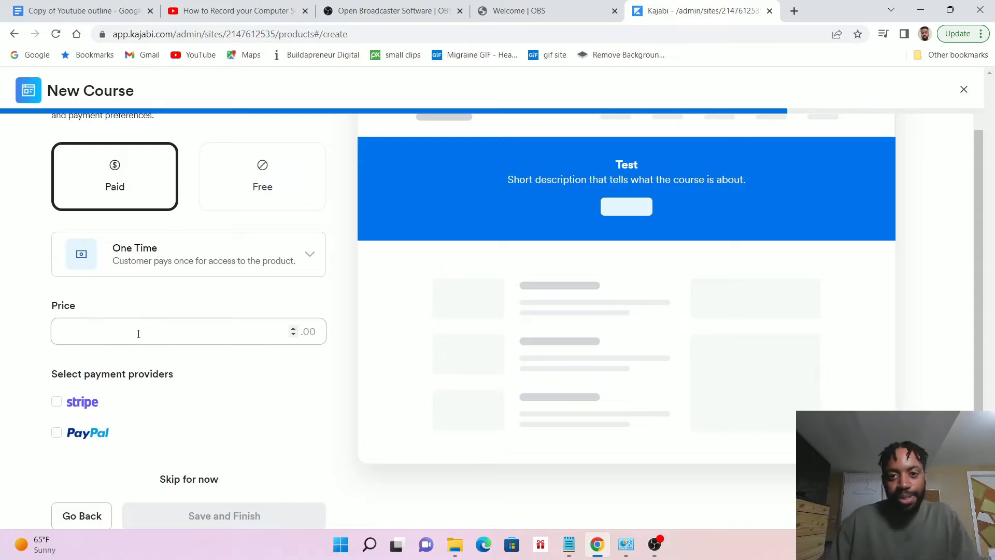
{"action": "type", "text": "50"}
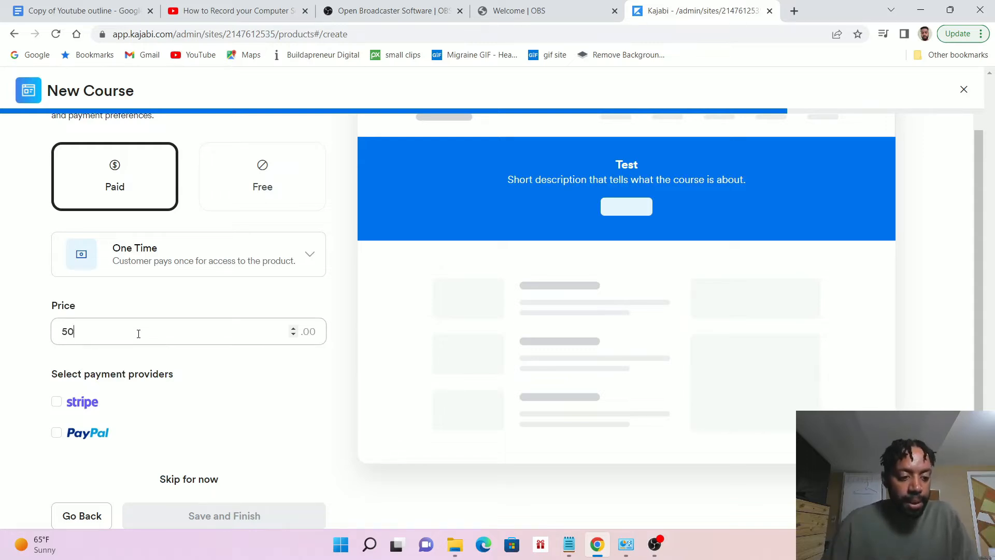
Select PayPal as the payment provider, then save and finish creating the course
{"action": "scroll", "coordinate": [173, 295], "scroll_direction": "down", "scroll_amount": 1}
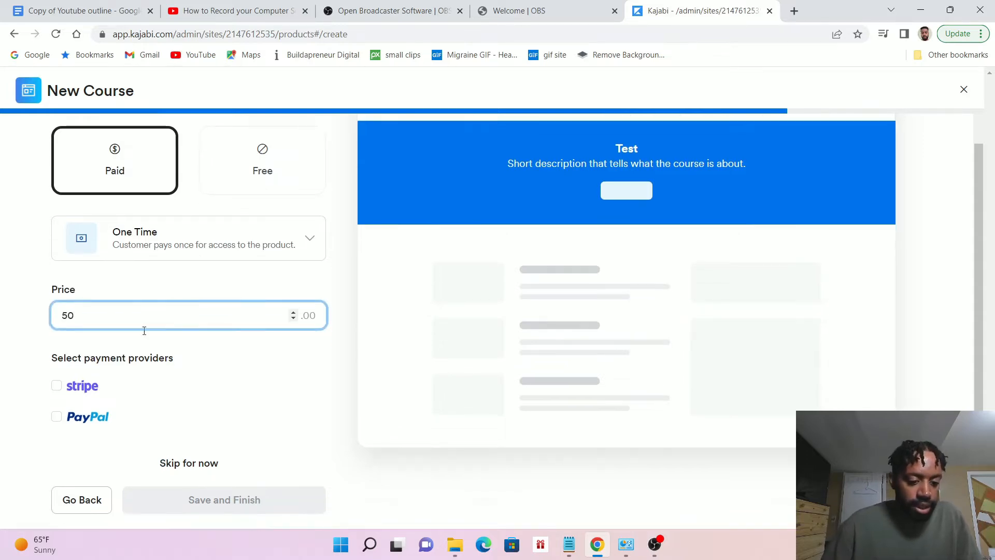
{"action": "left_click", "coordinate": [57, 418]}
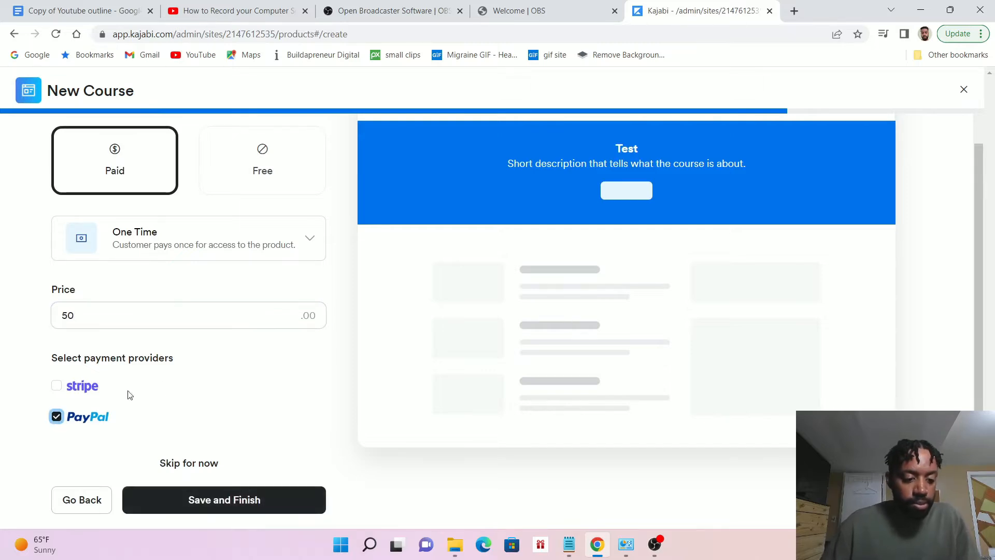
{"action": "left_click", "coordinate": [241, 504]}
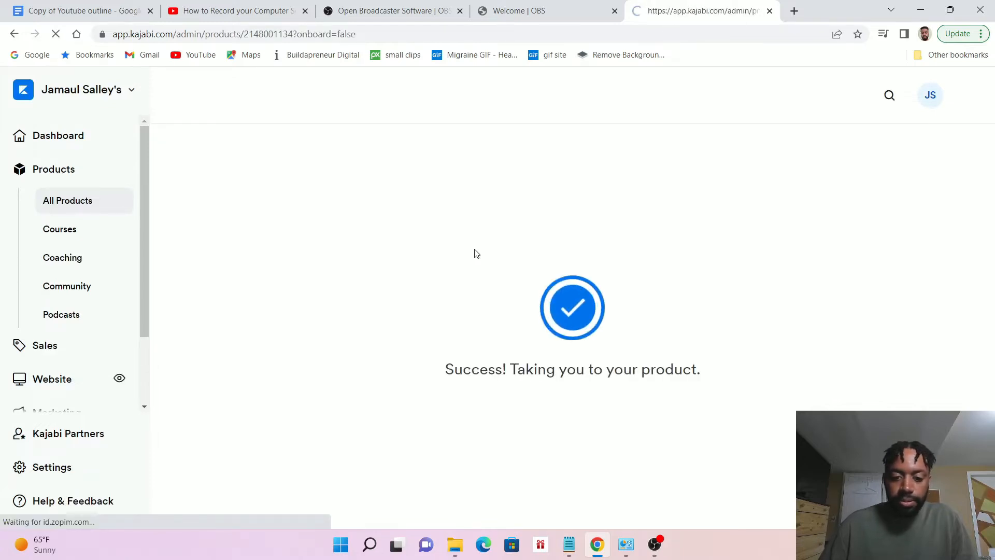
Look over the new course's outline with its modules and lessons
{"action": "scroll", "coordinate": [382, 246], "scroll_direction": "down", "scroll_amount": 4}
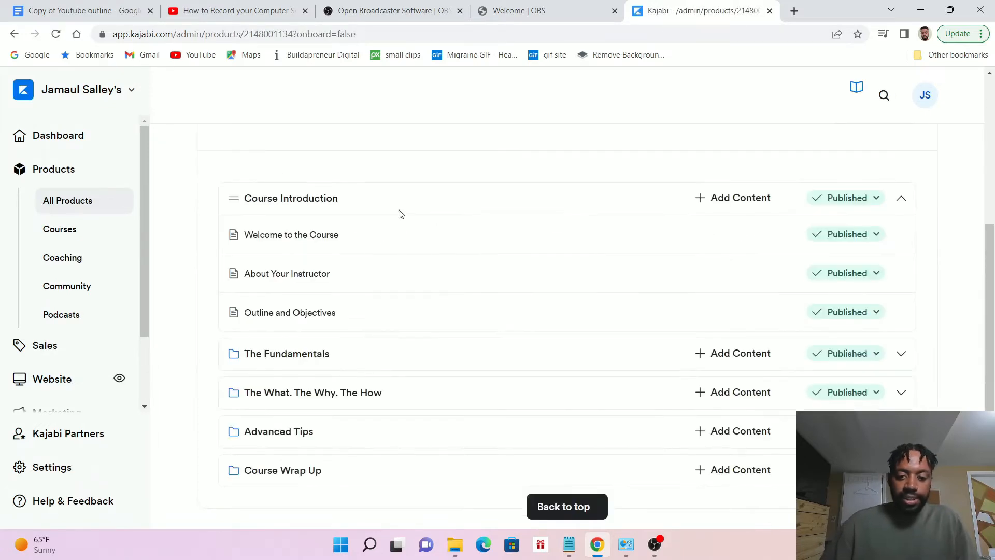
{"action": "scroll", "coordinate": [413, 204], "scroll_direction": "up", "scroll_amount": 3}
{"action": "scroll", "coordinate": [399, 208], "scroll_direction": "down", "scroll_amount": 3}
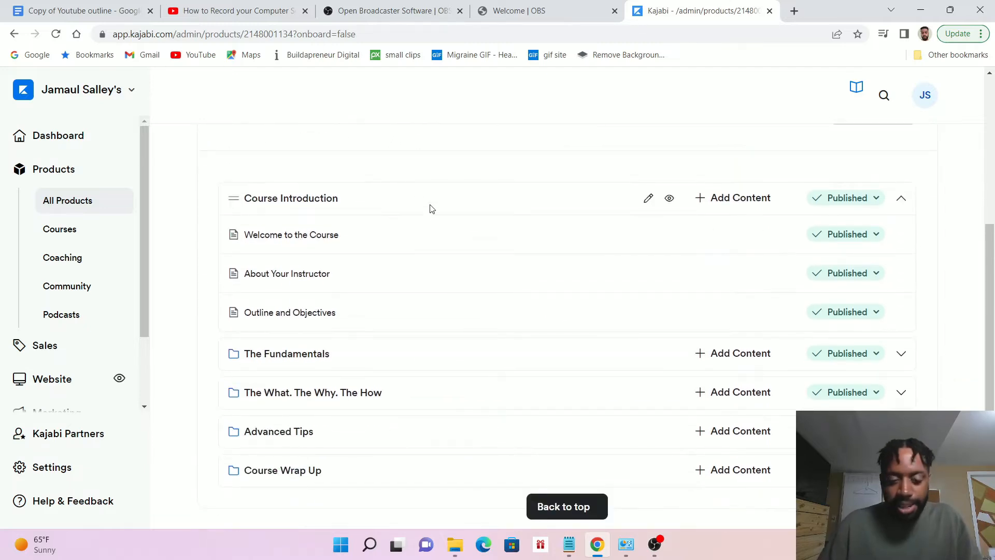
{"action": "scroll", "coordinate": [373, 209], "scroll_direction": "up", "scroll_amount": 1}
{"action": "scroll", "coordinate": [373, 210], "scroll_direction": "up", "scroll_amount": 2}
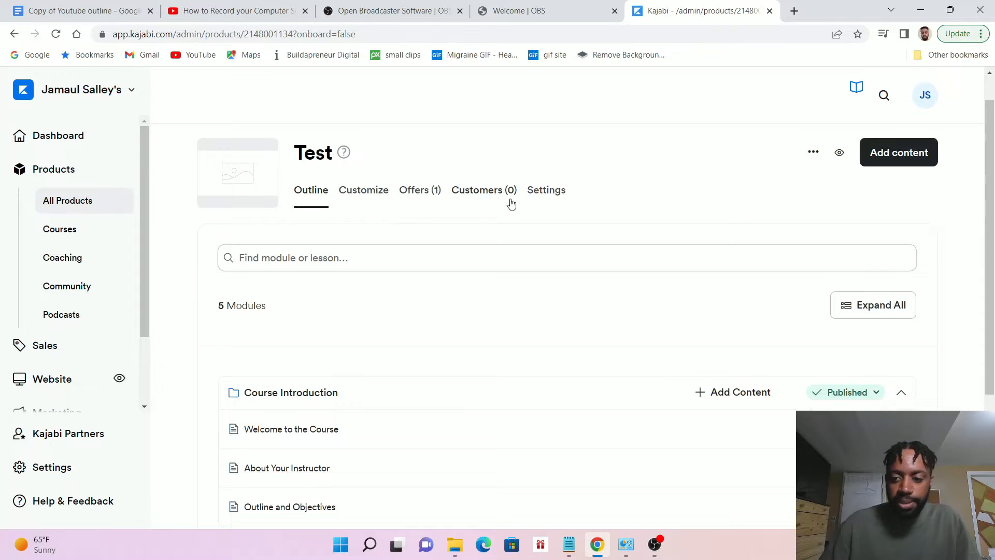
{"action": "scroll", "coordinate": [289, 221], "scroll_direction": "down", "scroll_amount": 1}
{"action": "scroll", "coordinate": [289, 221], "scroll_direction": "up", "scroll_amount": 1}
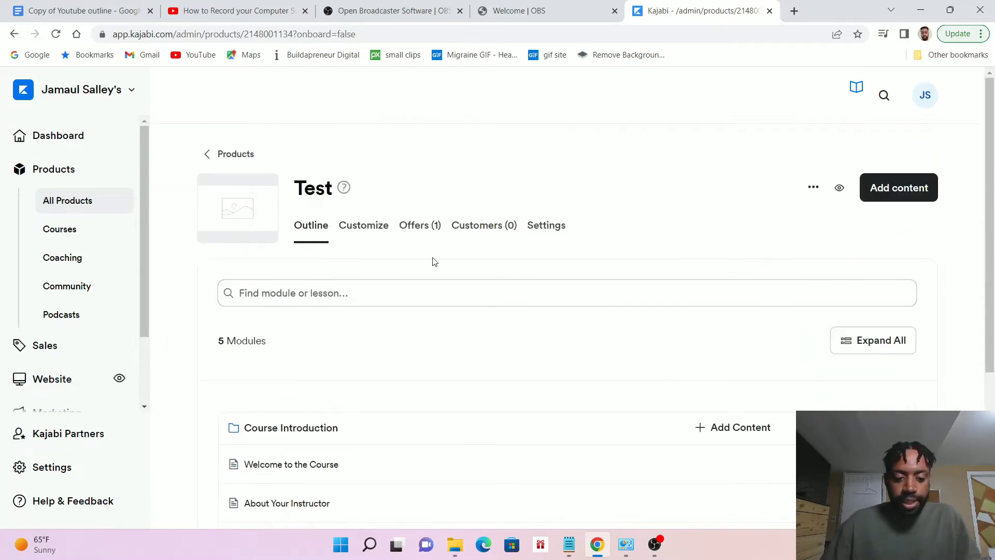
Rename the Course Introduction module to "Intro" and save the module
{"action": "scroll", "coordinate": [370, 322], "scroll_direction": "down", "scroll_amount": 2}
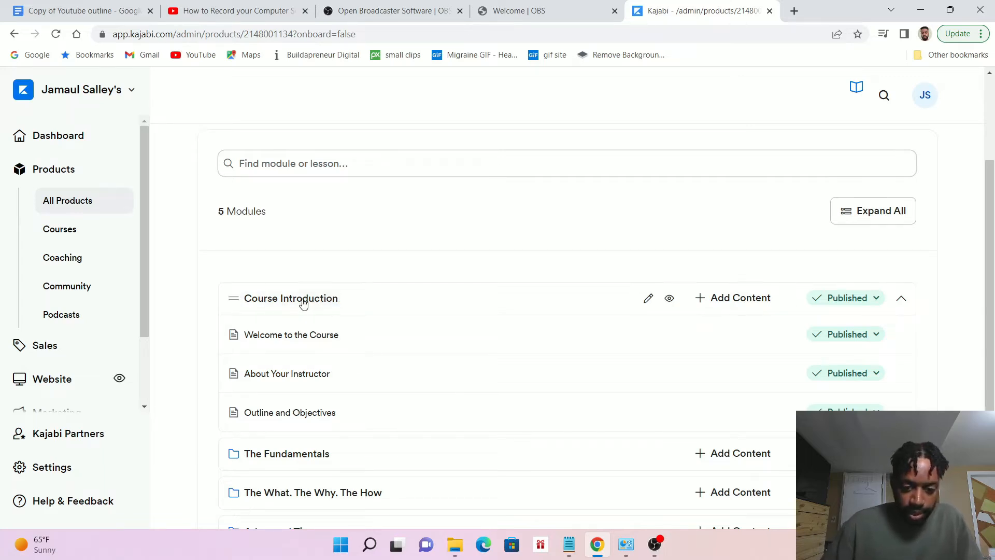
{"action": "left_click", "coordinate": [319, 305]}
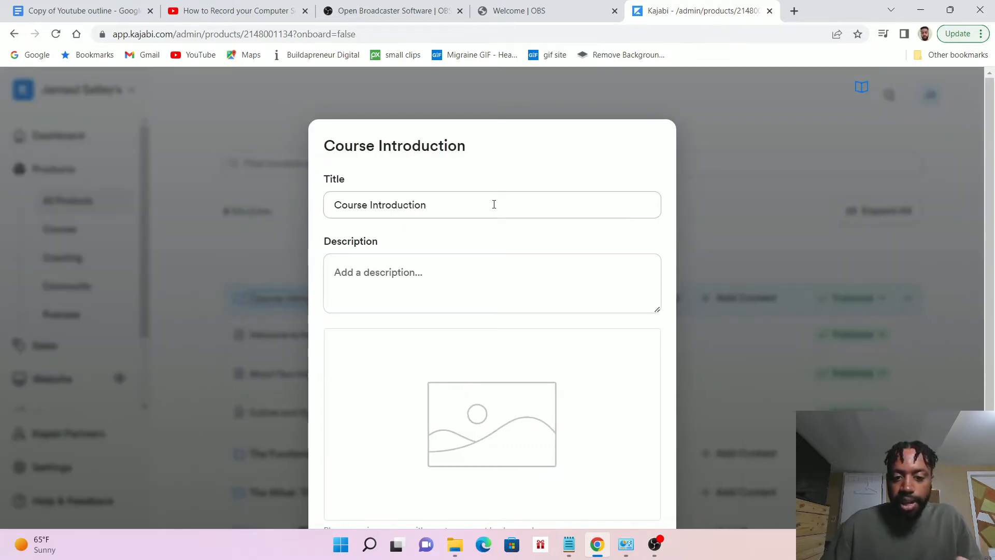
{"action": "left_click_drag", "start_coordinate": [433, 209], "coordinate": [318, 216]}
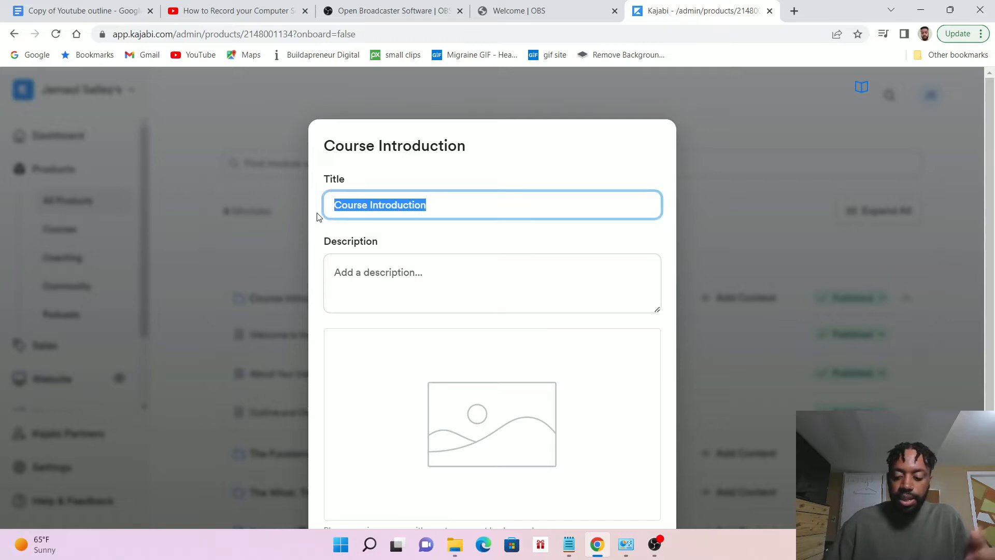
{"action": "key", "text": "BackSpace"}
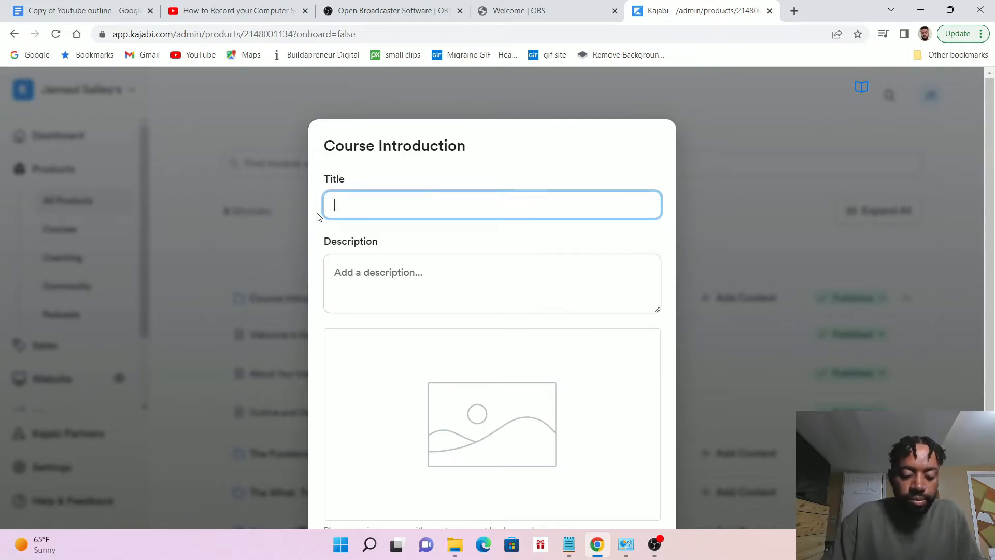
{"action": "type", "text": "Intro"}
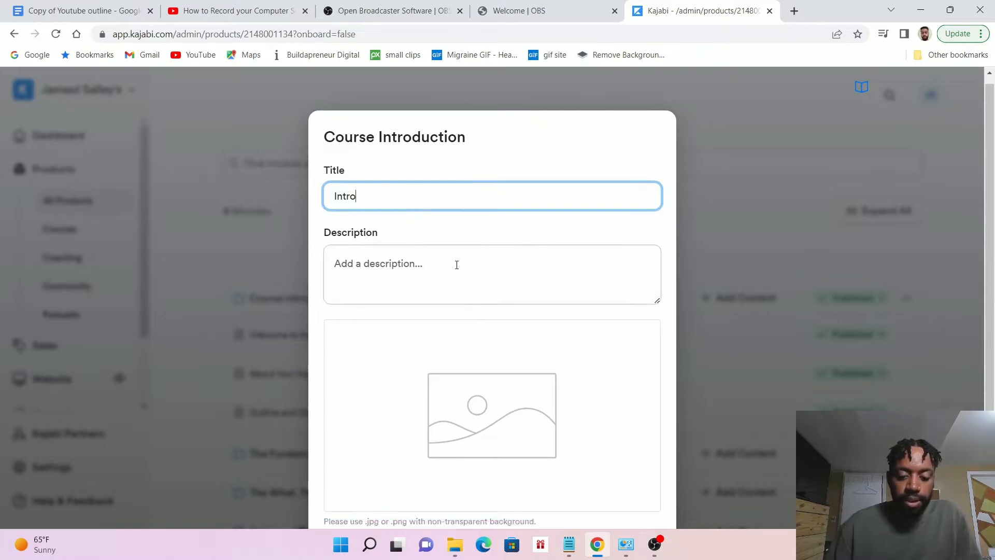
{"action": "scroll", "coordinate": [475, 269], "scroll_direction": "down", "scroll_amount": 3}
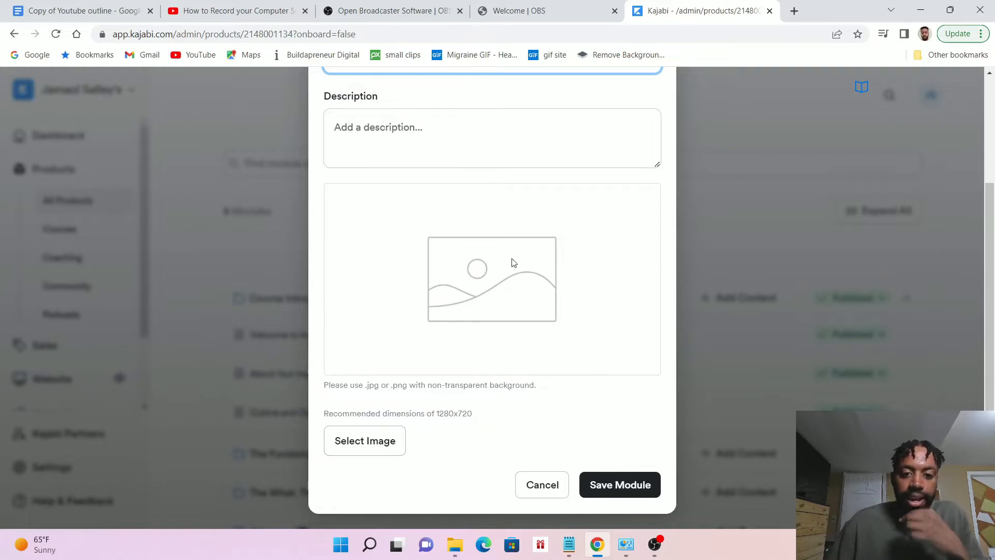
{"action": "type", "text": "Intro"}
{"action": "scroll", "coordinate": [542, 264], "scroll_direction": "down", "scroll_amount": 1}
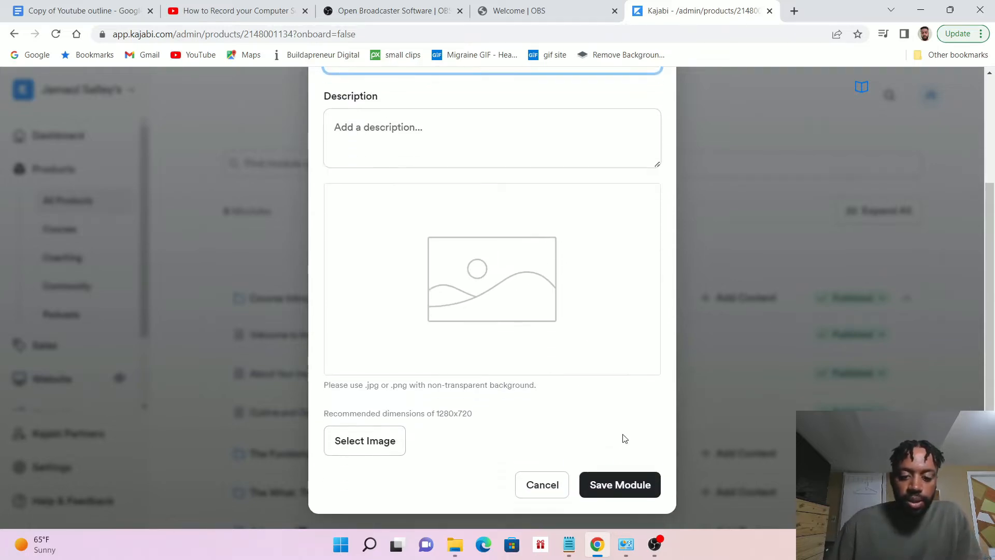
{"action": "left_click", "coordinate": [622, 484]}
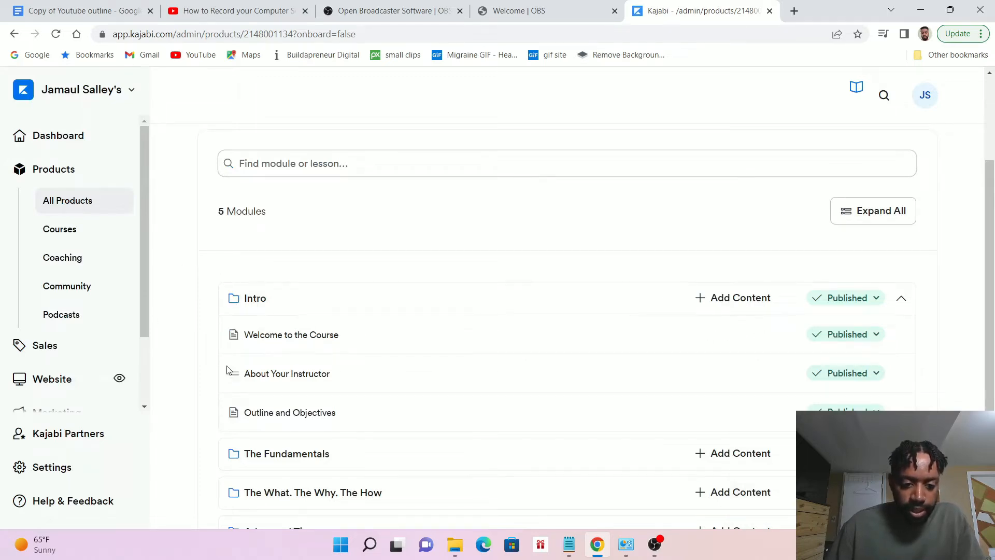
Collapse and re-expand the Intro module, and open its Welcome to the Course lesson for editing
{"action": "scroll", "coordinate": [189, 288], "scroll_direction": "down", "scroll_amount": 1}
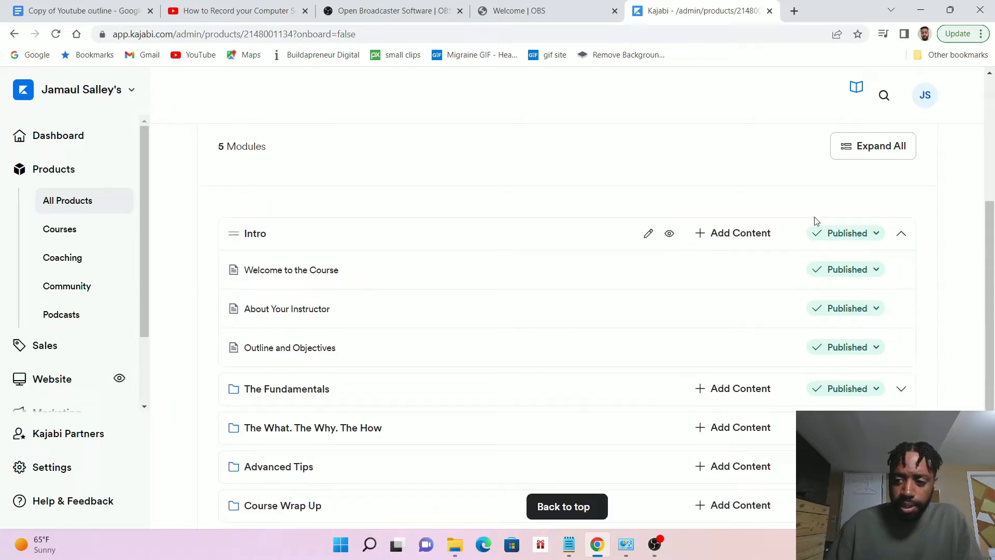
{"action": "left_click", "coordinate": [902, 237]}
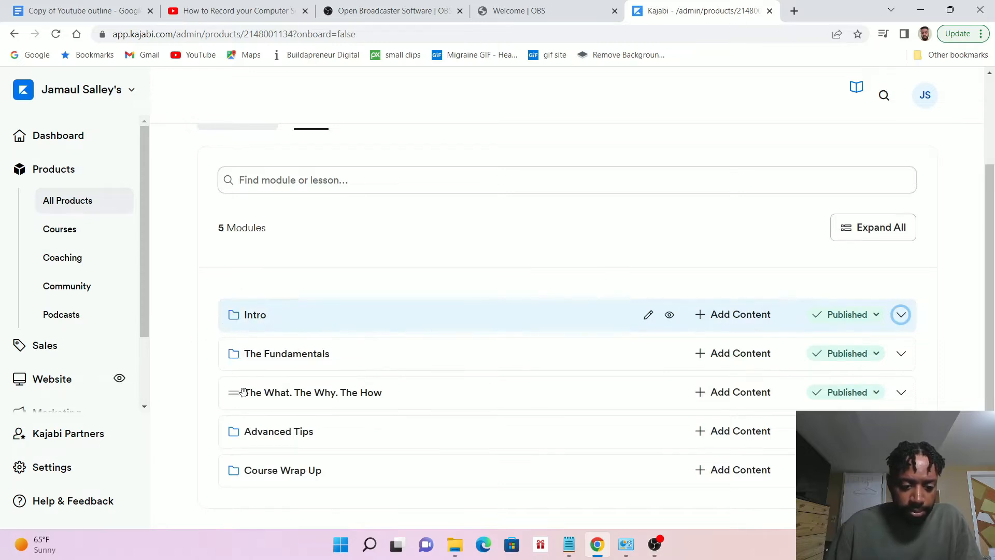
{"action": "left_click", "coordinate": [901, 313]}
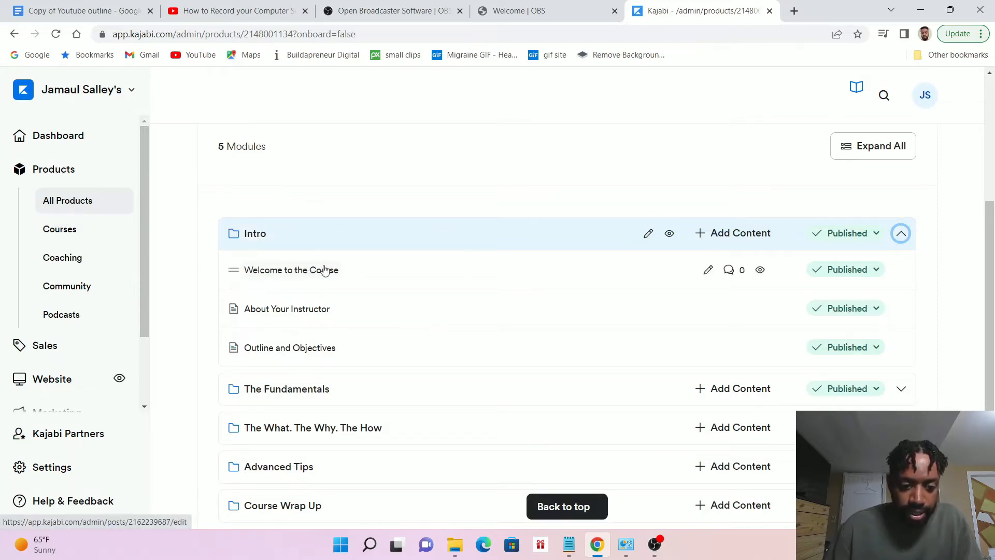
{"action": "left_click", "coordinate": [294, 270]}
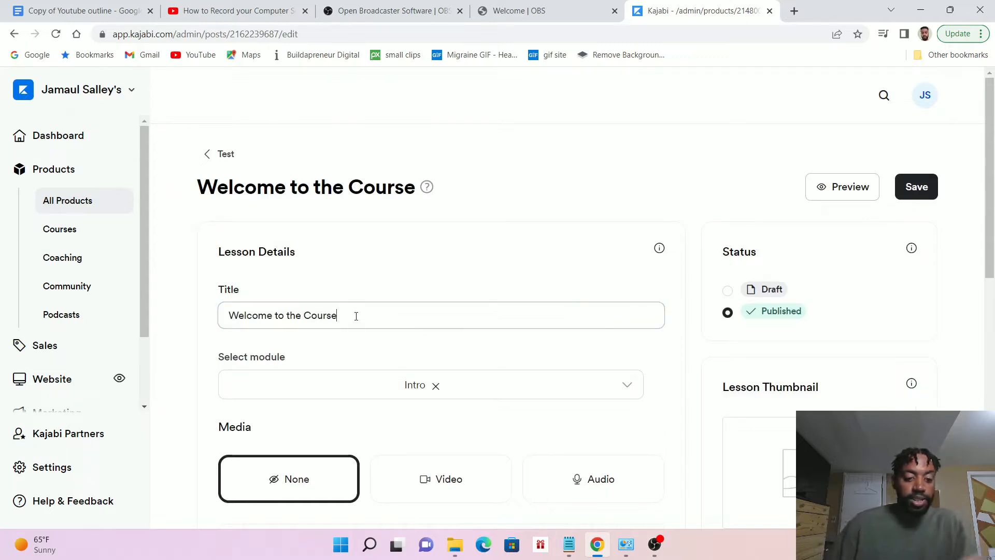
Replace the lesson title with "Just getting started"
{"action": "left_click_drag", "start_coordinate": [382, 315], "coordinate": [217, 329]}
{"action": "key", "text": "BackSpace"}
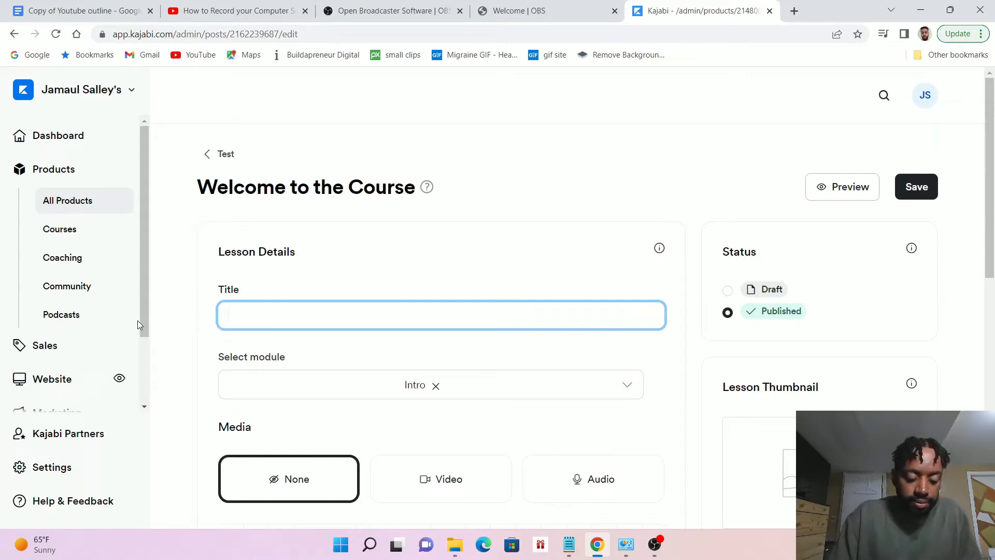
{"action": "type", "text": "Just gett"}
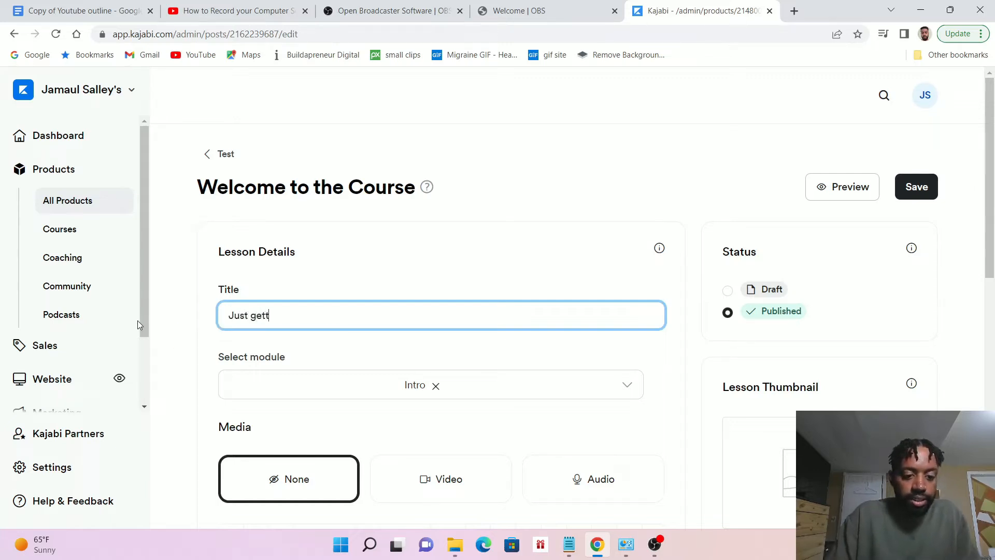
{"action": "type", "text": "ing started"}
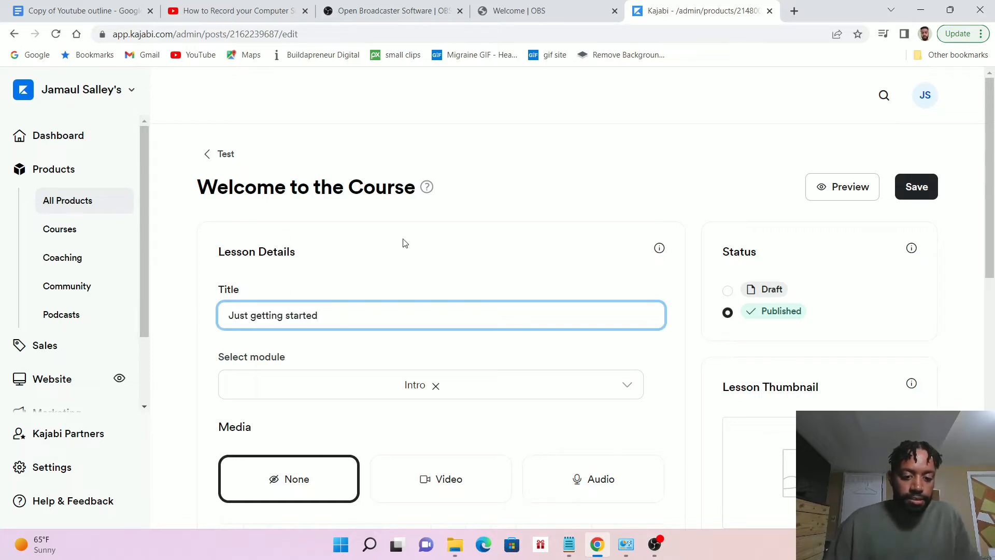
Switch the lesson's media to Video, view the sources for uploading a new file, and close the file chooser without uploading
{"action": "scroll", "coordinate": [407, 242], "scroll_direction": "down", "scroll_amount": 3}
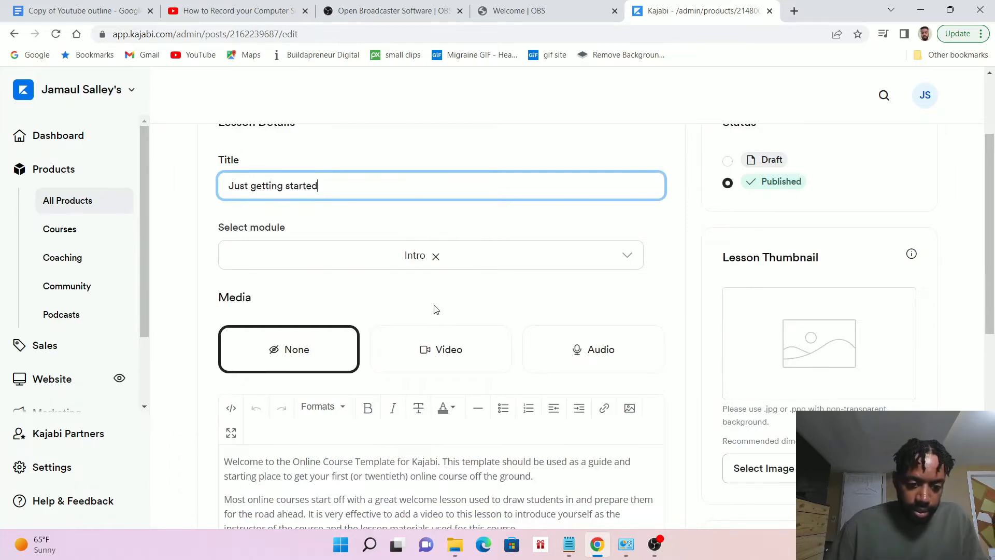
{"action": "scroll", "coordinate": [435, 310], "scroll_direction": "down", "scroll_amount": 3}
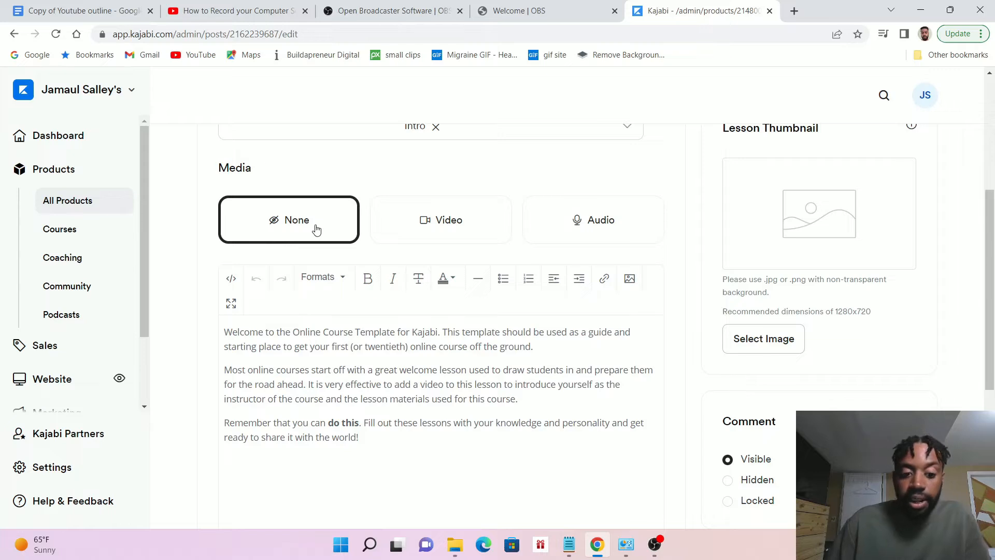
{"action": "scroll", "coordinate": [492, 342], "scroll_direction": "down", "scroll_amount": 1}
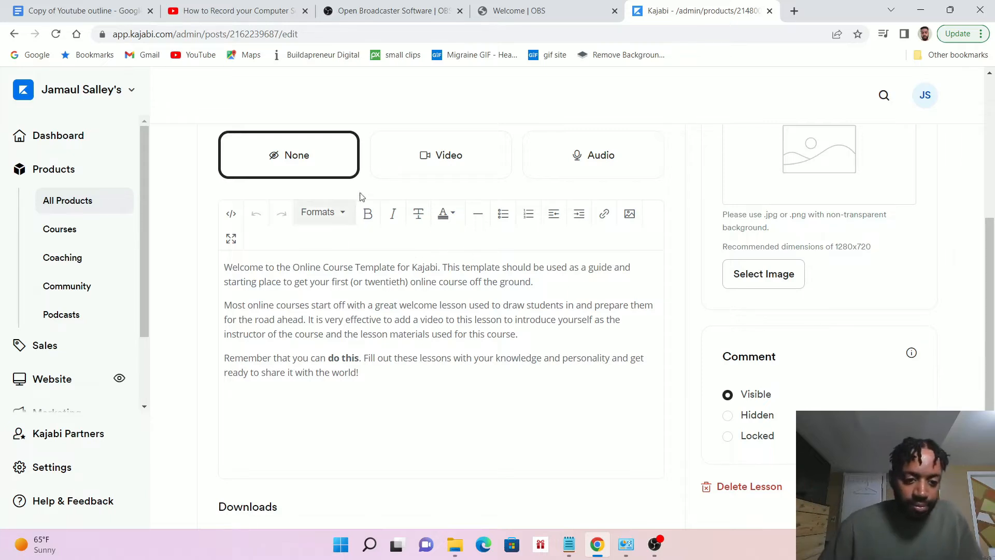
{"action": "scroll", "coordinate": [458, 204], "scroll_direction": "up", "scroll_amount": 1}
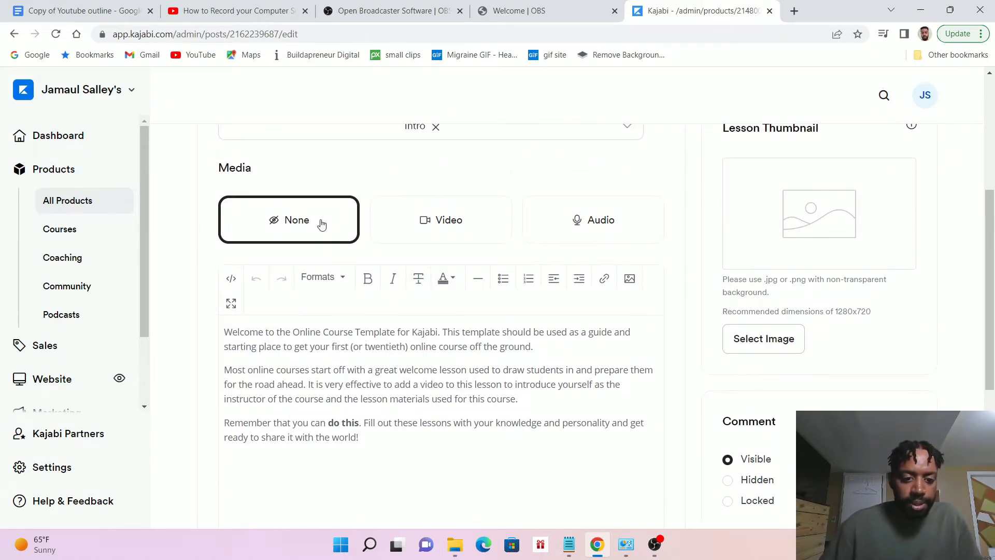
{"action": "left_click", "coordinate": [448, 231]}
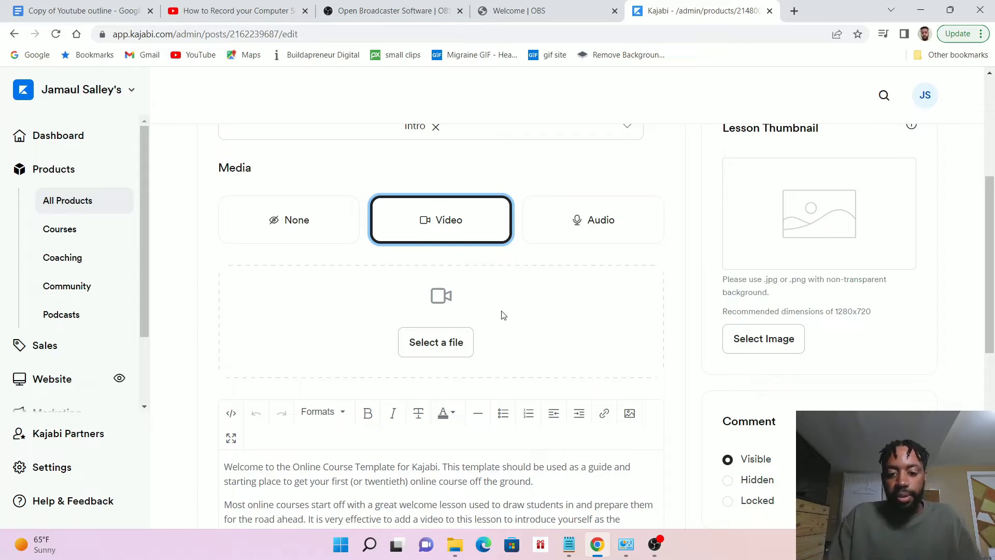
{"action": "left_click", "coordinate": [434, 342]}
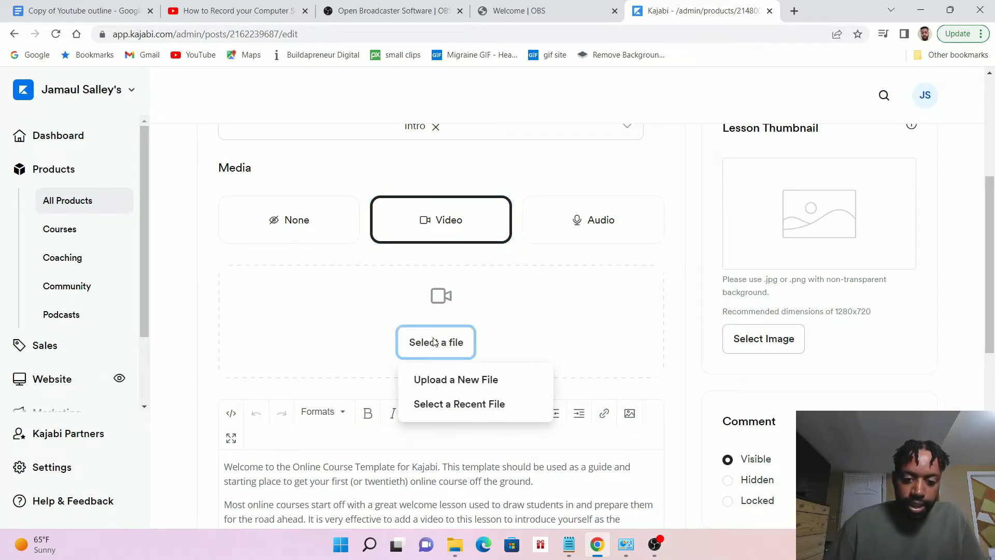
{"action": "left_click", "coordinate": [455, 379]}
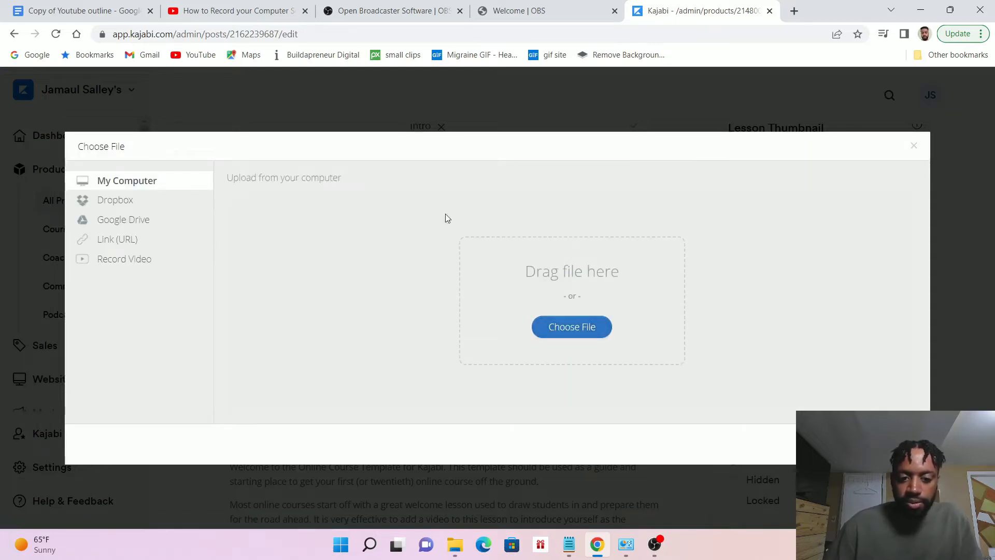
{"action": "left_click", "coordinate": [916, 146]}
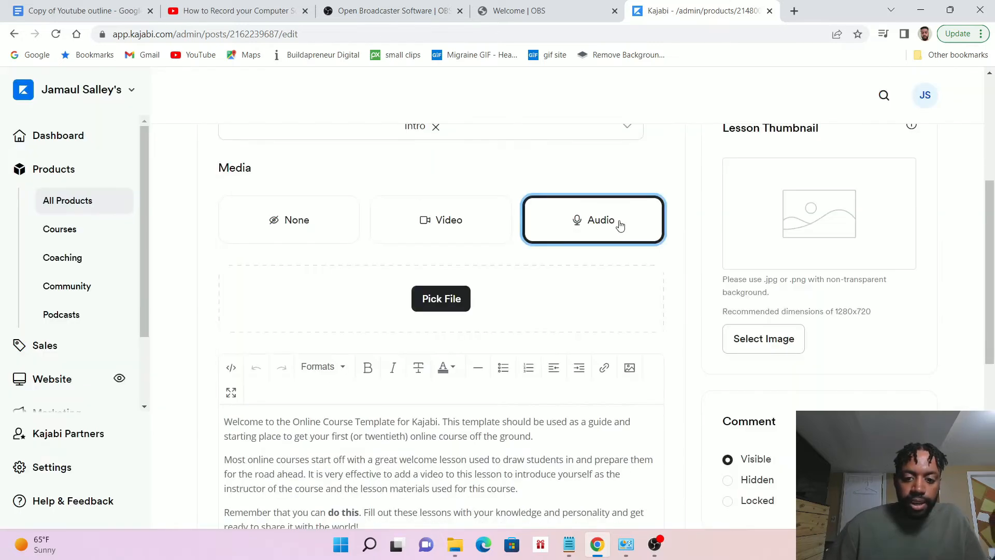
Switch the lesson's media to Audio, view the sources for picking an audio file, and close the file chooser
{"action": "left_click", "coordinate": [441, 300]}
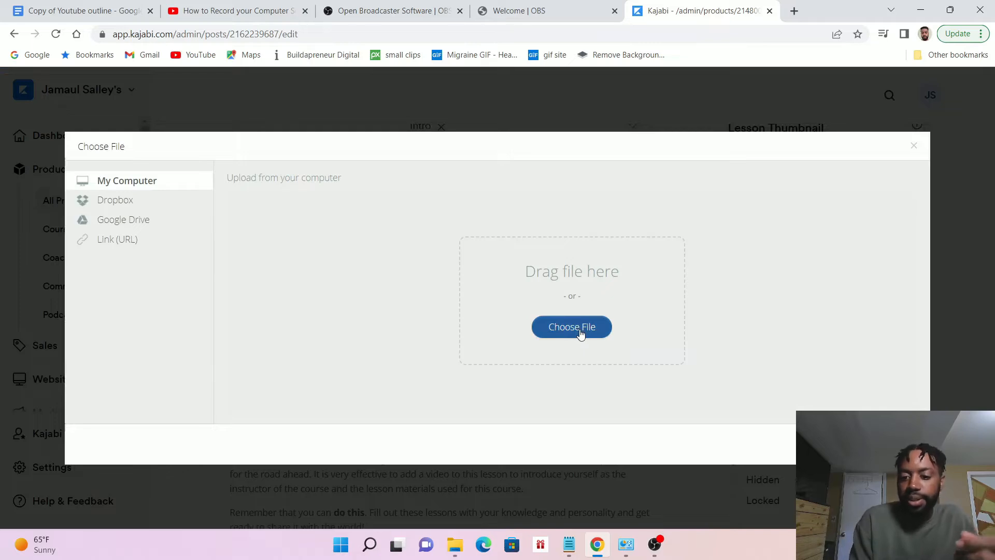
{"action": "key", "text": "Escape"}
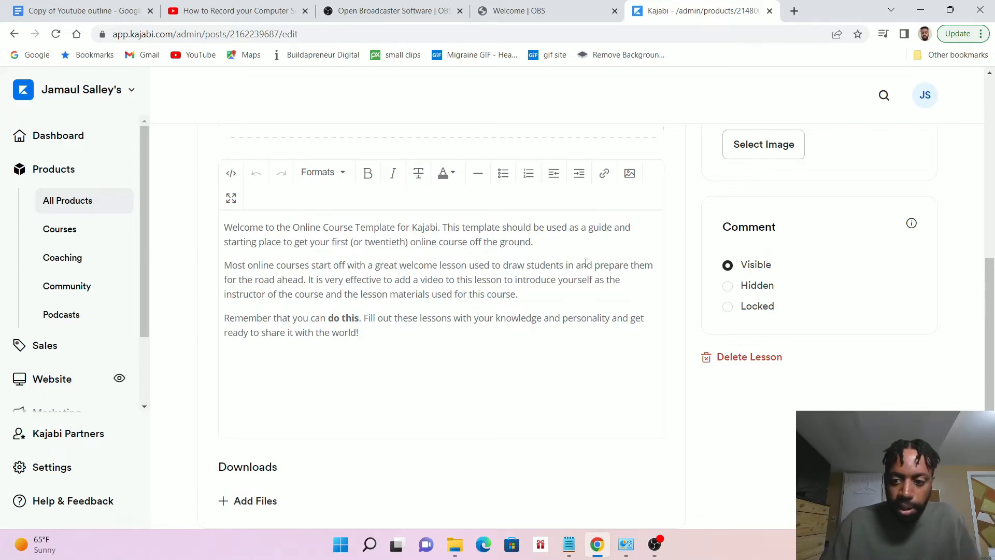
Set the lesson's status to Draft and back to Published
{"action": "scroll", "coordinate": [577, 286], "scroll_direction": "up", "scroll_amount": 7}
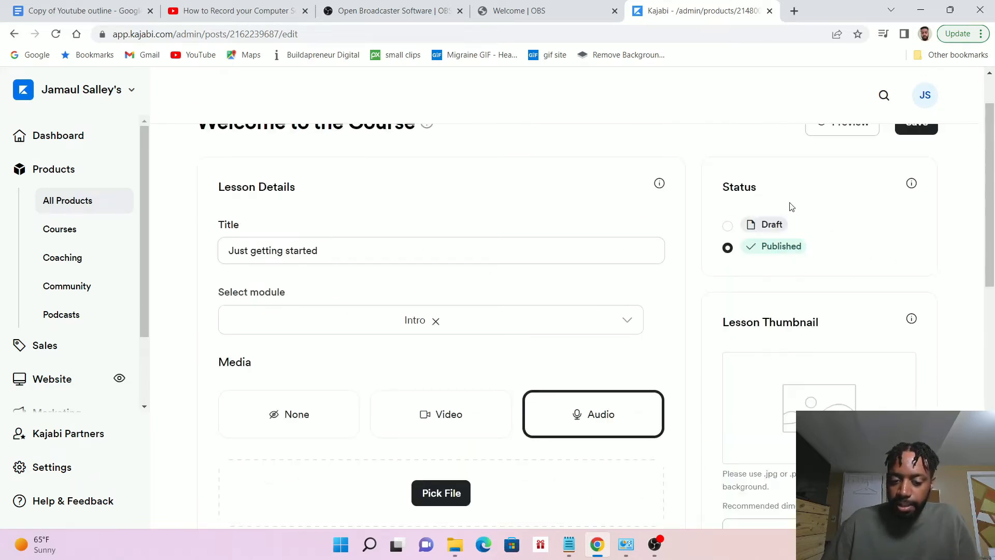
{"action": "left_click", "coordinate": [727, 226]}
{"action": "left_click", "coordinate": [727, 248]}
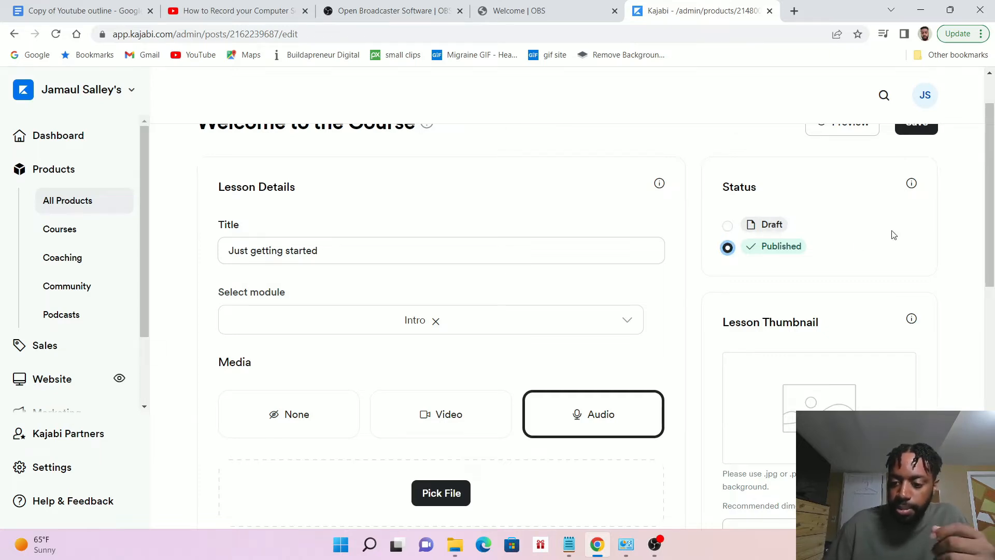
Set the lesson's comment option to Locked after trying Hidden, and look over the Downloads and Automations sections
{"action": "scroll", "coordinate": [875, 191], "scroll_direction": "down", "scroll_amount": 3}
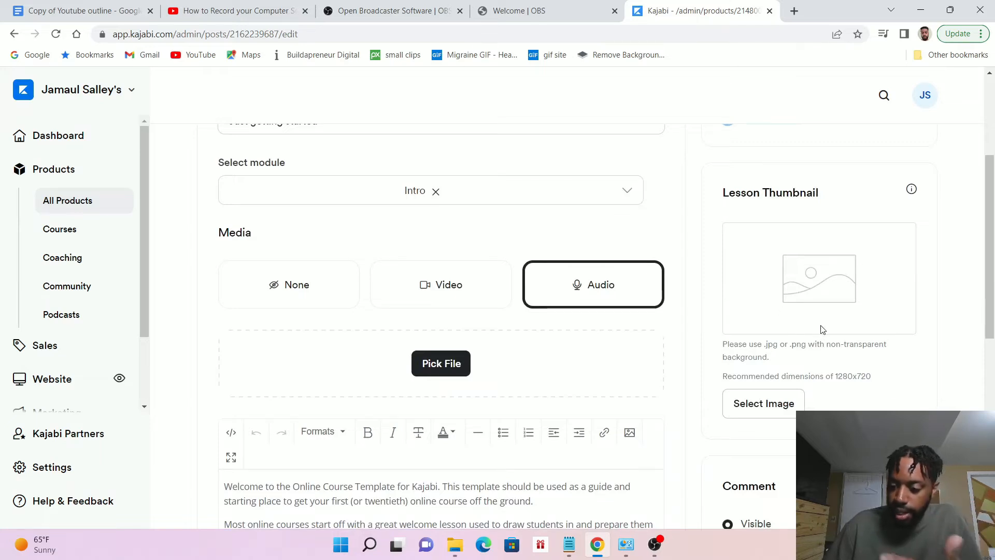
{"action": "scroll", "coordinate": [804, 322], "scroll_direction": "down", "scroll_amount": 5}
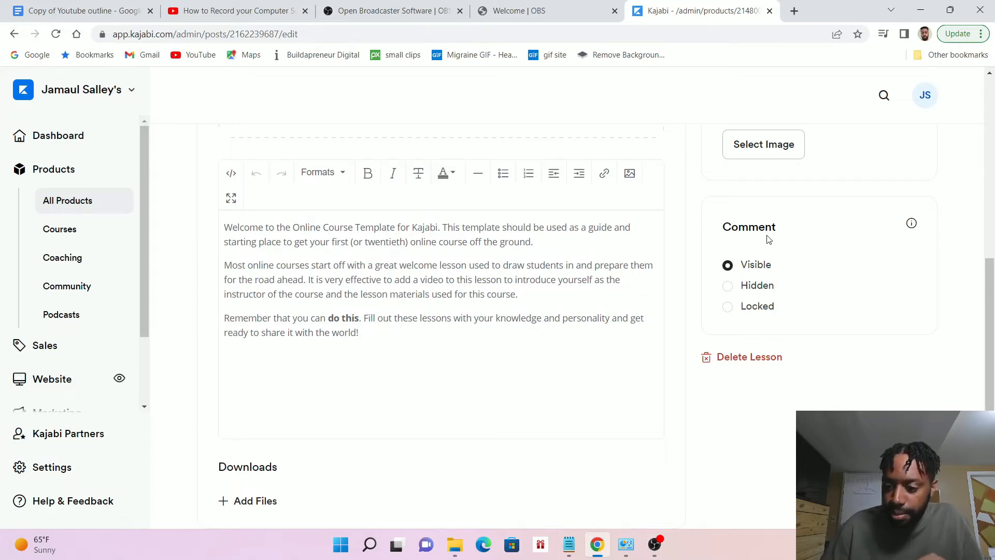
{"action": "scroll", "coordinate": [768, 238], "scroll_direction": "up", "scroll_amount": 5}
{"action": "scroll", "coordinate": [777, 237], "scroll_direction": "down", "scroll_amount": 7}
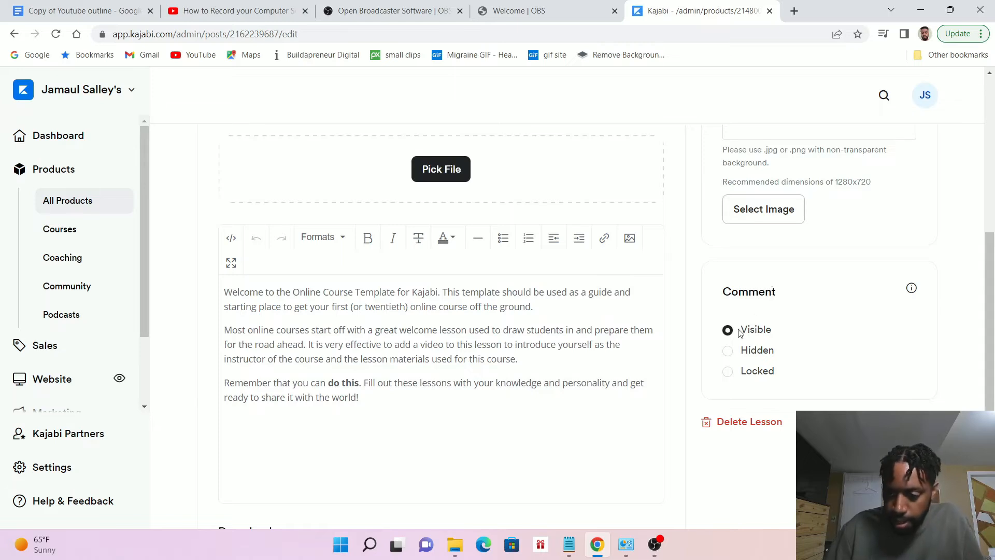
{"action": "left_click", "coordinate": [727, 351]}
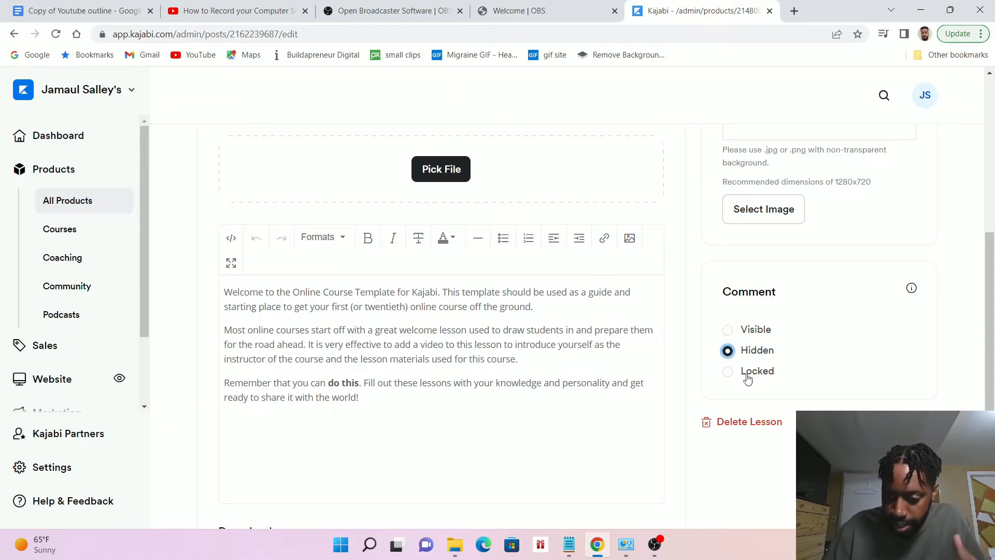
{"action": "left_click", "coordinate": [728, 372]}
{"action": "scroll", "coordinate": [876, 327], "scroll_direction": "down", "scroll_amount": 1}
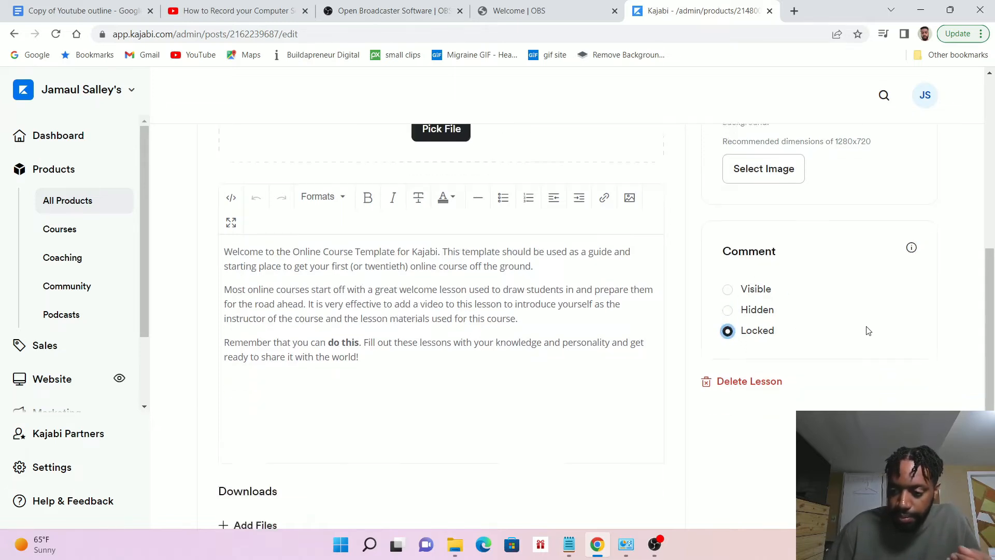
{"action": "scroll", "coordinate": [868, 330], "scroll_direction": "down", "scroll_amount": 4}
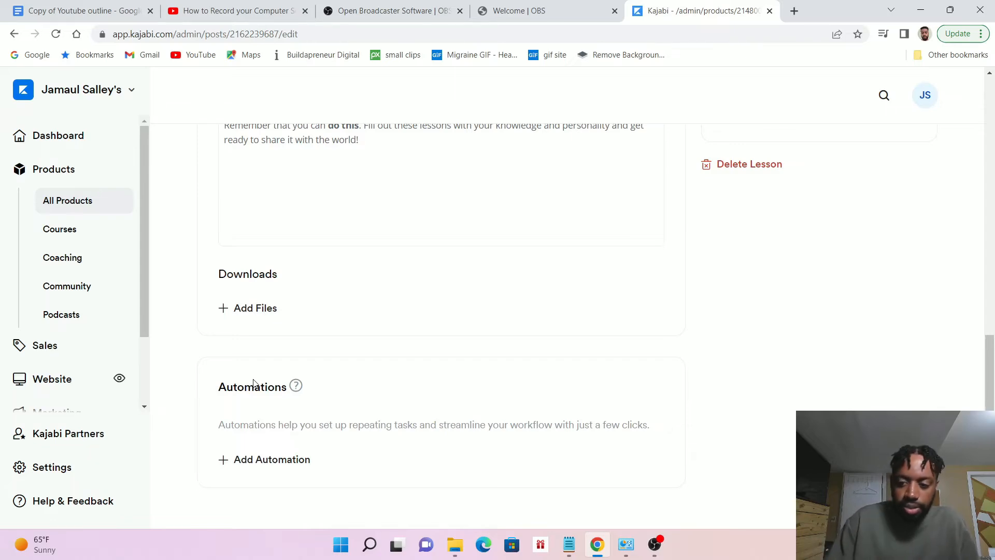
Preview the lesson page as students see it, including its comments area, and close the preview
{"action": "scroll", "coordinate": [253, 383], "scroll_direction": "up", "scroll_amount": 10}
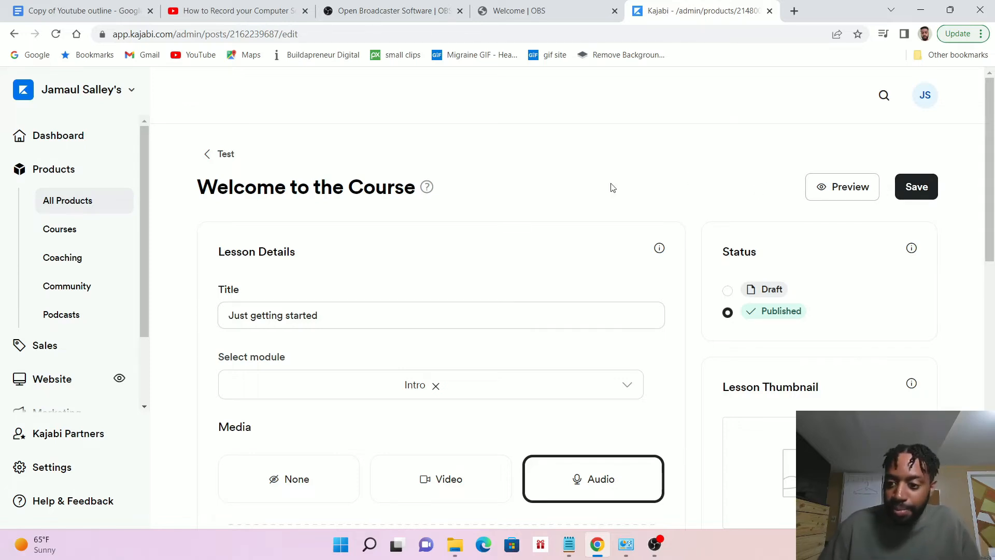
{"action": "left_click", "coordinate": [853, 190]}
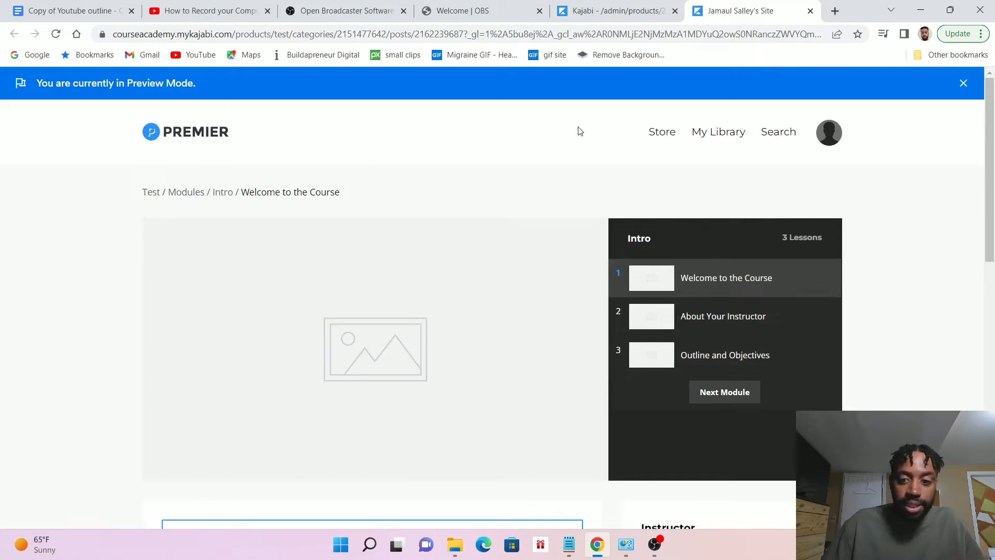
{"action": "scroll", "coordinate": [662, 221], "scroll_direction": "down", "scroll_amount": 11}
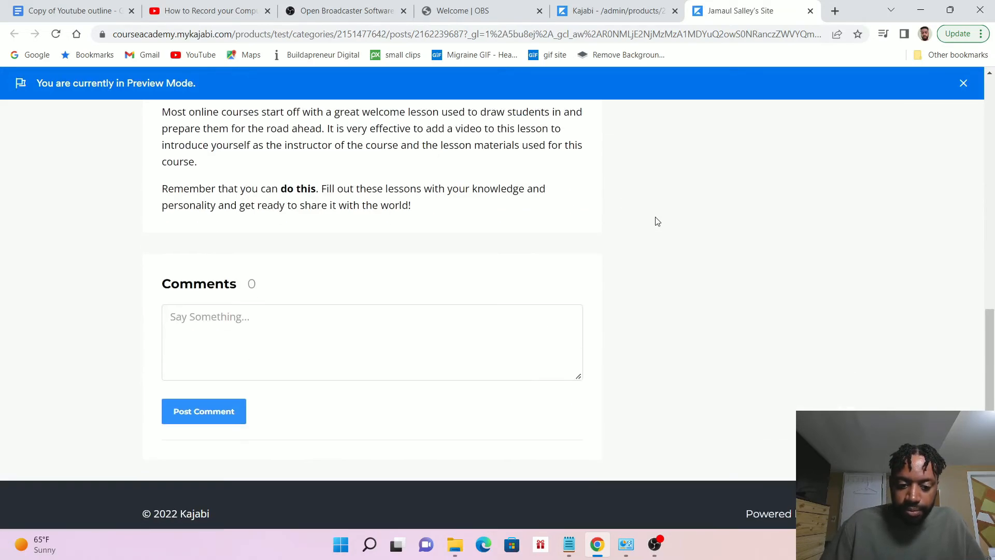
{"action": "scroll", "coordinate": [656, 221], "scroll_direction": "up", "scroll_amount": 7}
{"action": "scroll", "coordinate": [656, 222], "scroll_direction": "up", "scroll_amount": 4}
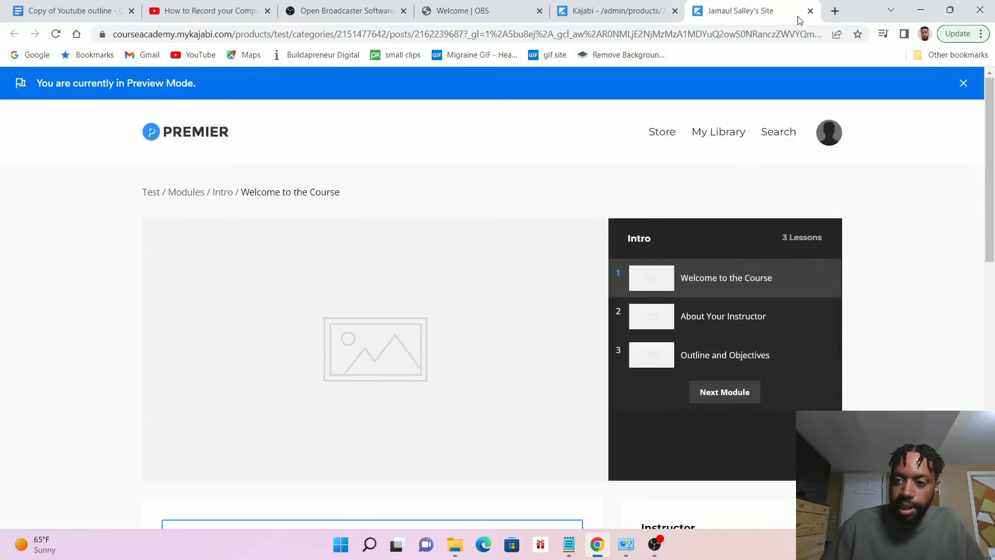
{"action": "left_click", "coordinate": [810, 11]}
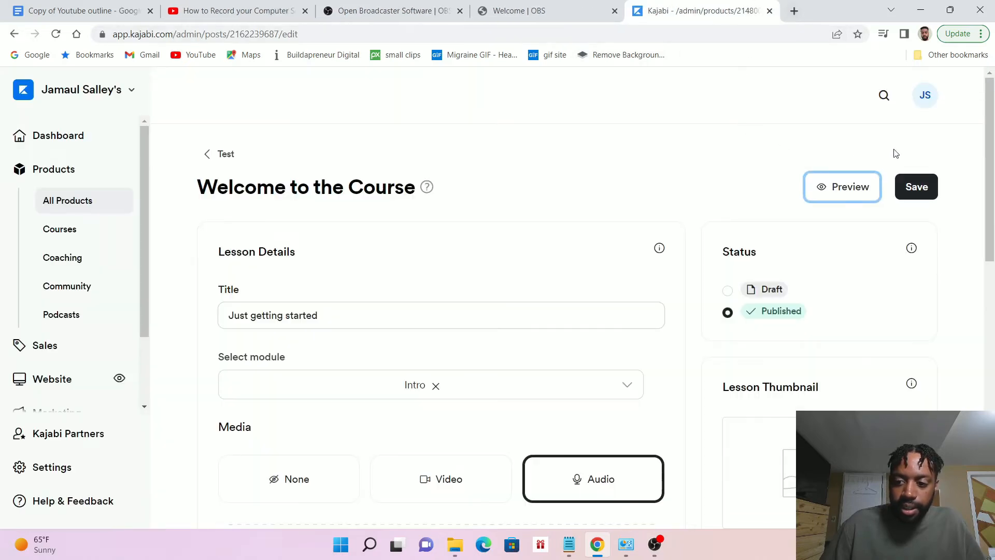
Save the lesson and return to the Test course outline to review its modules and lessons
{"action": "left_click", "coordinate": [915, 186]}
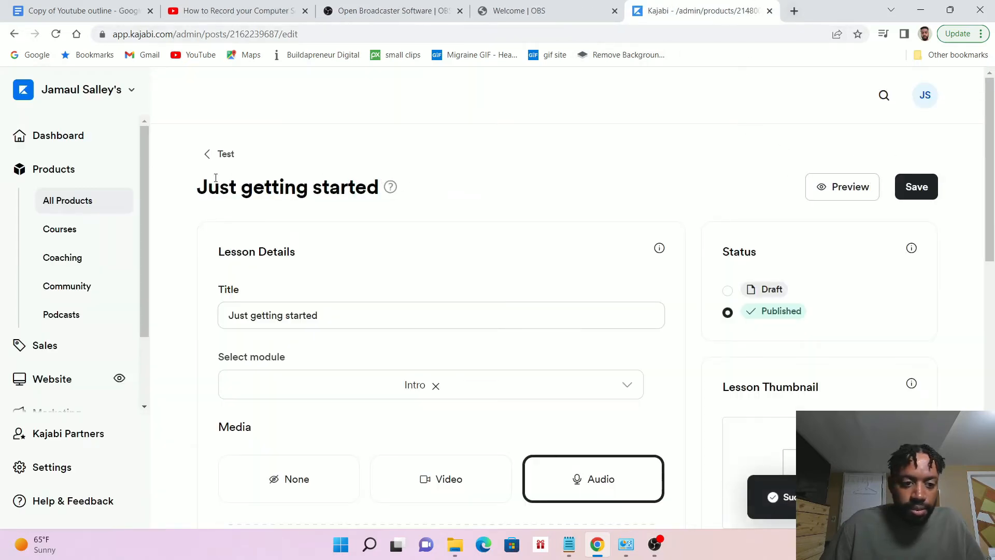
{"action": "left_click", "coordinate": [218, 154]}
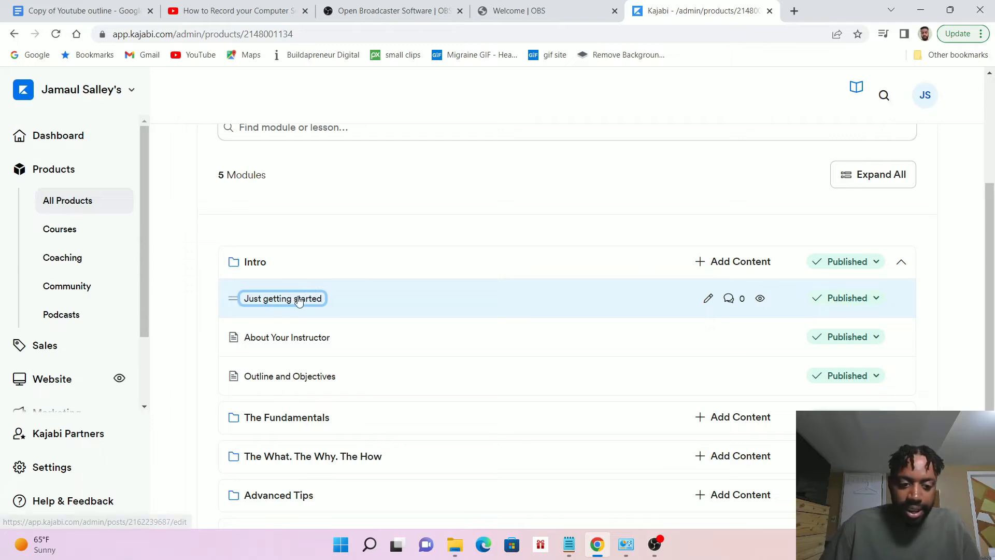
{"action": "scroll", "coordinate": [356, 273], "scroll_direction": "down", "scroll_amount": 1}
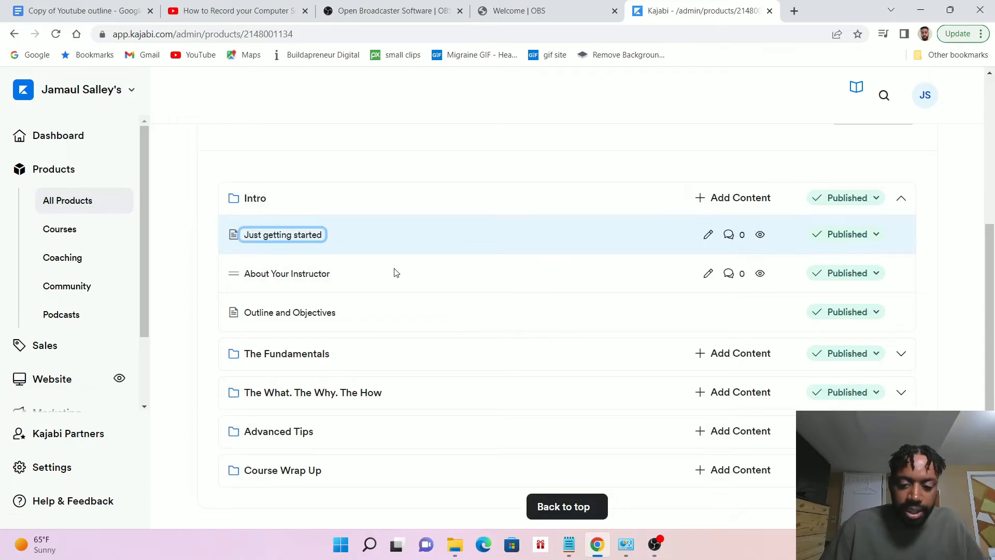
Open the Test course's active Premier Product template for customization
{"action": "scroll", "coordinate": [596, 285], "scroll_direction": "up", "scroll_amount": 4}
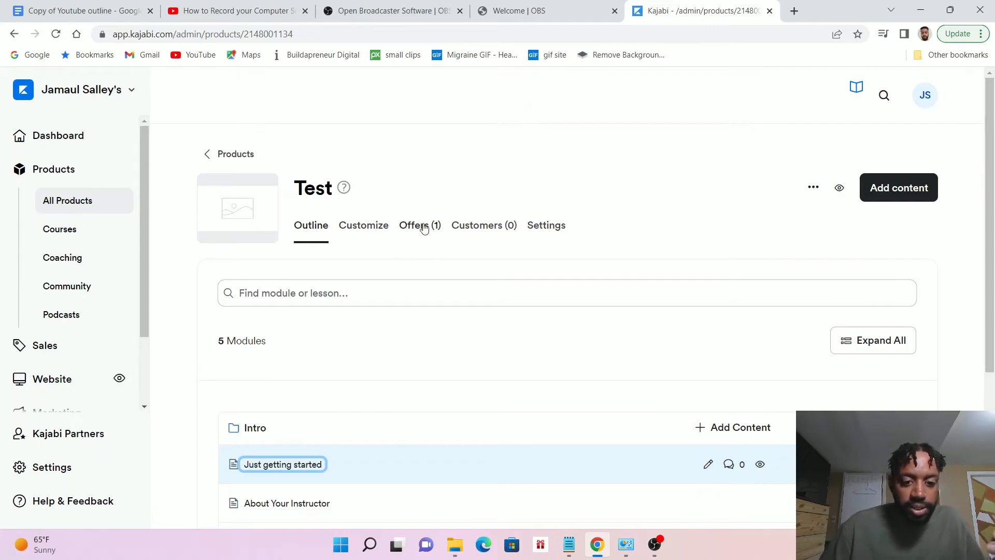
{"action": "left_click", "coordinate": [367, 226]}
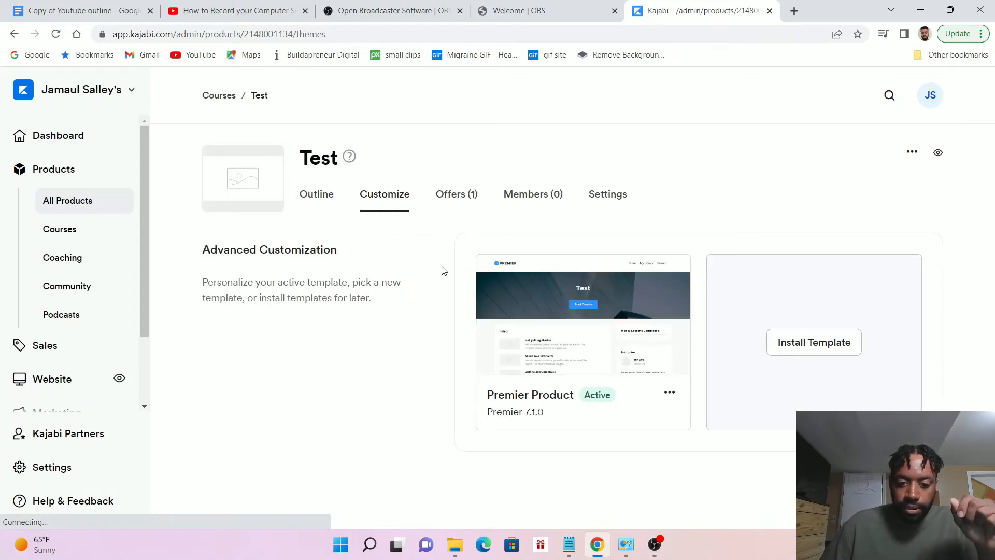
{"action": "left_click", "coordinate": [582, 316]}
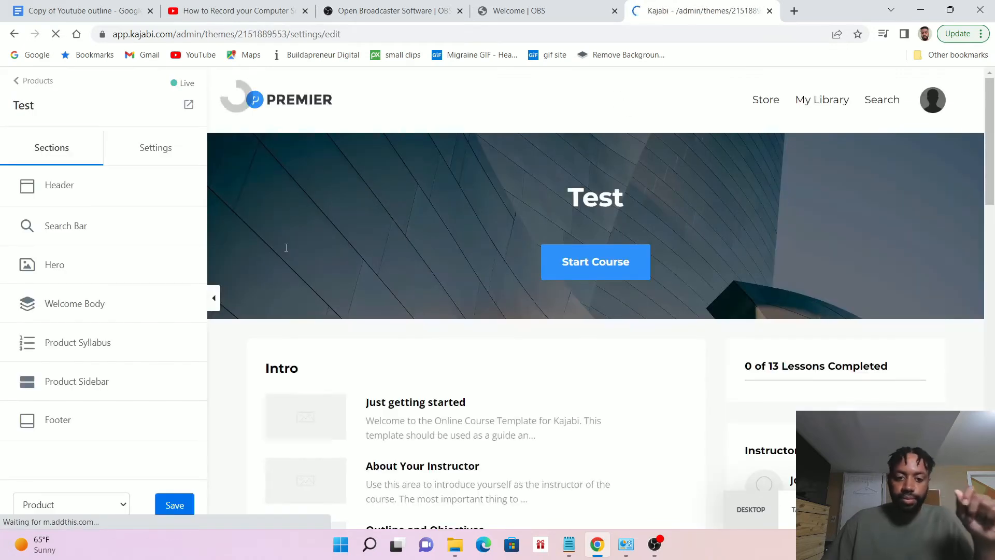
{"action": "mouse_move", "coordinate": [525, 306]}
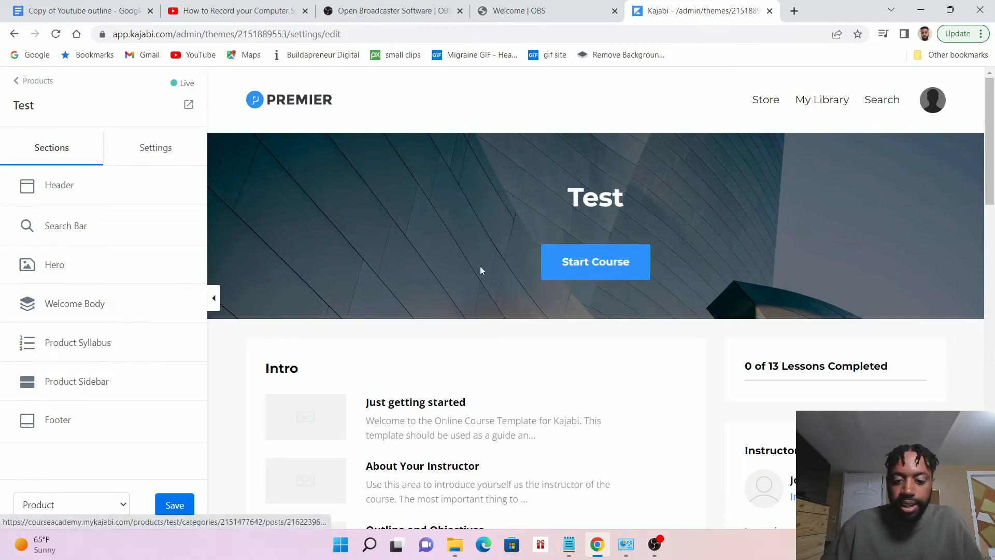
View the template's Header section settings and return to the list of sections
{"action": "left_click", "coordinate": [59, 186]}
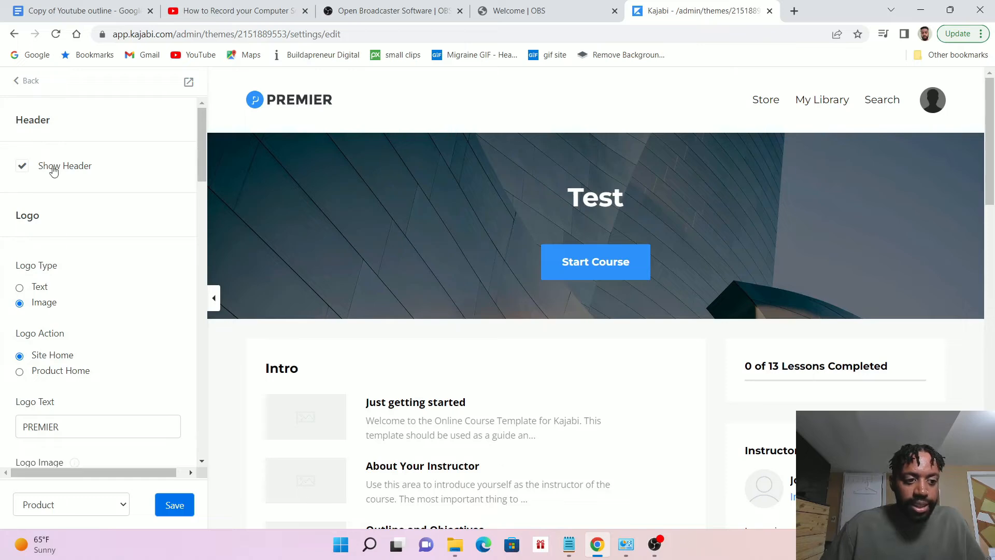
{"action": "left_click", "coordinate": [28, 82]}
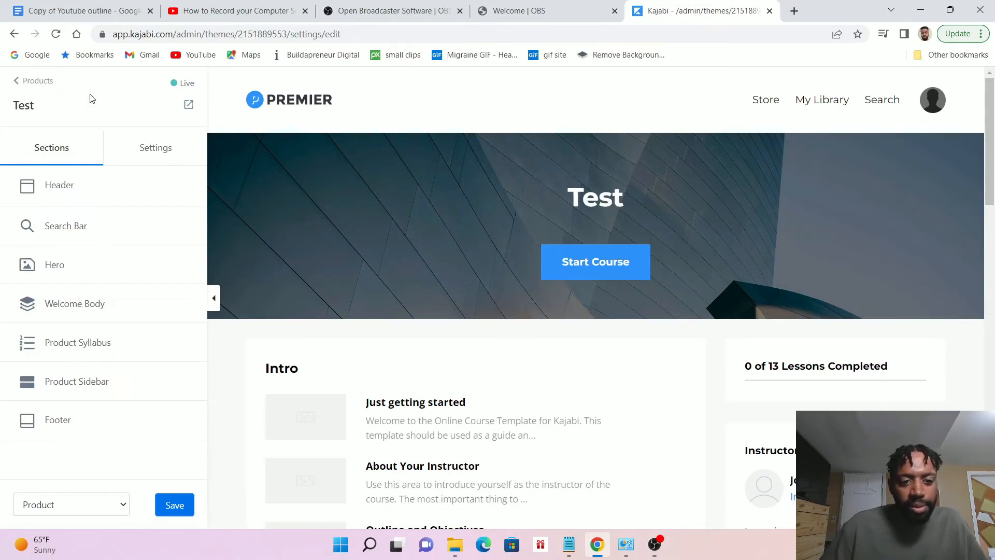
View the settings of the header, hero, product syllabus and course progress areas on the Test product page
{"action": "left_click", "coordinate": [456, 103]}
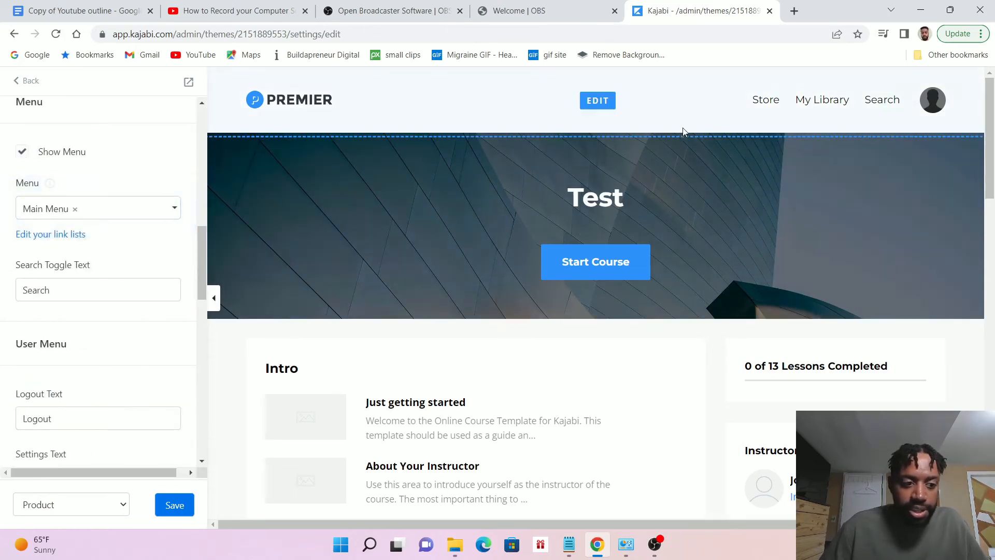
{"action": "left_click", "coordinate": [430, 197]}
{"action": "left_click", "coordinate": [323, 226]}
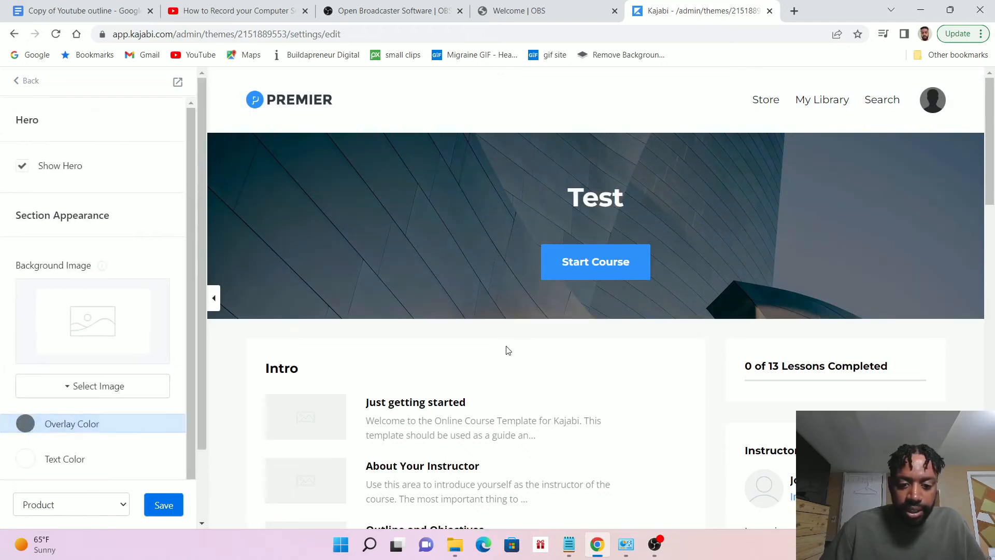
{"action": "left_click", "coordinate": [437, 407]}
{"action": "left_click", "coordinate": [821, 366]}
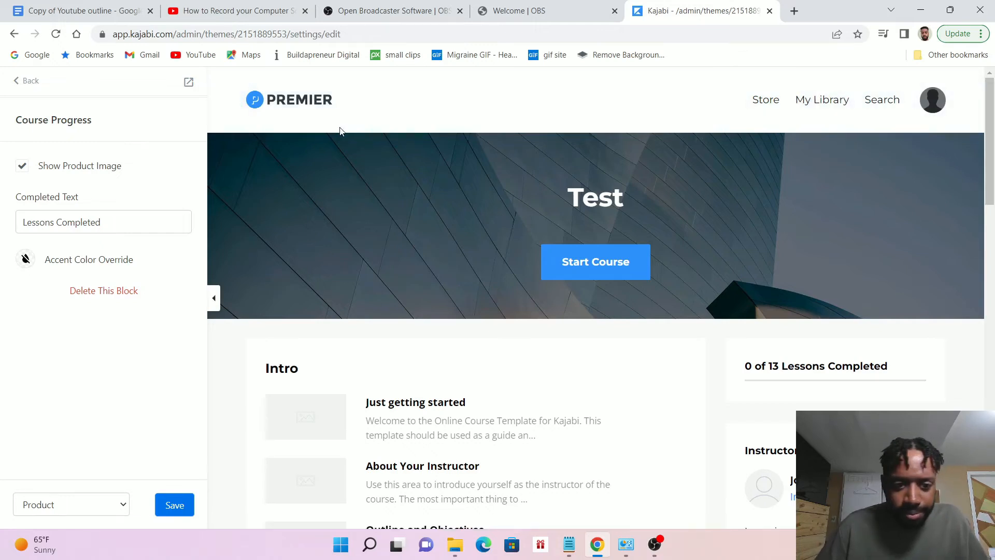
Open the Header settings and turn off Show Header
{"action": "left_click", "coordinate": [427, 100]}
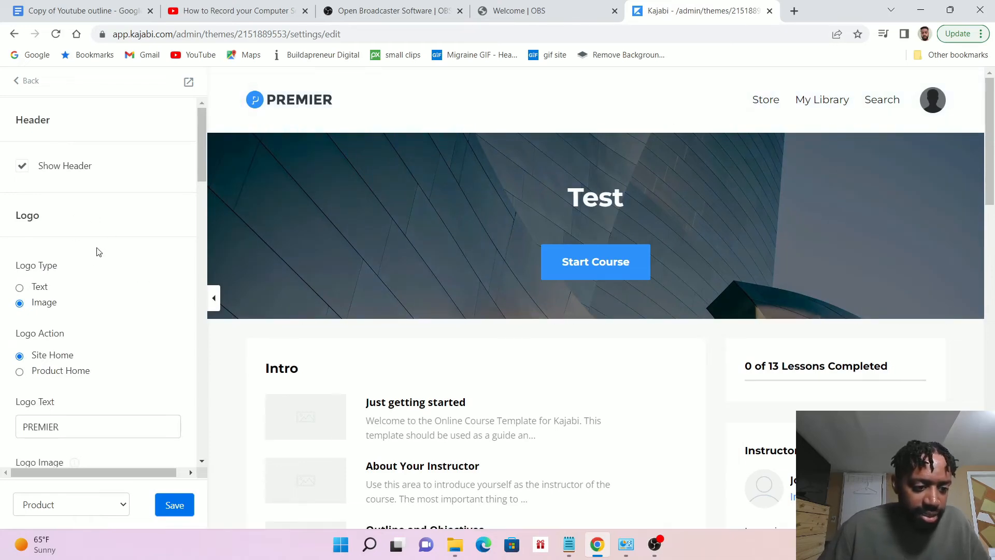
{"action": "left_click", "coordinate": [23, 167]}
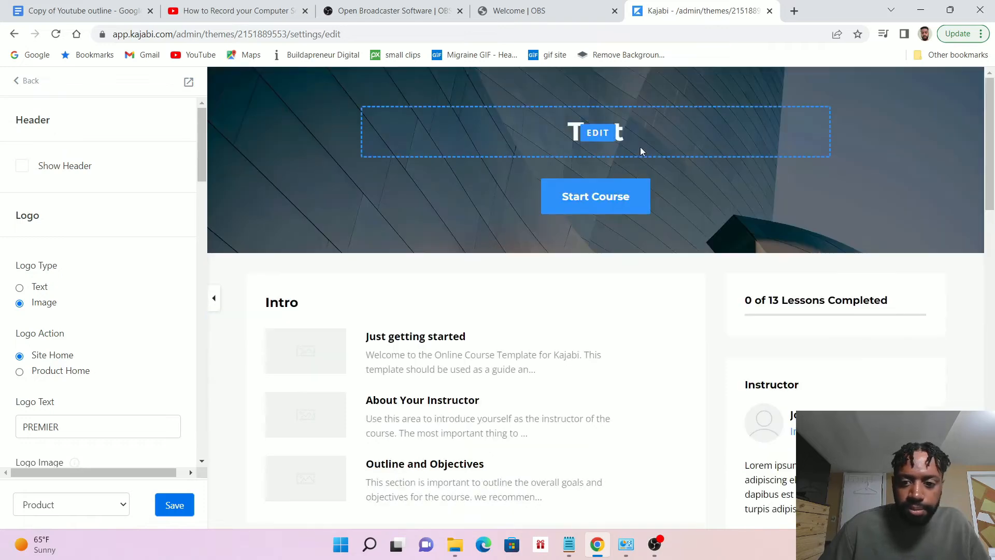
Upload the Background picture from the Free course folder as the hero section's background image
{"action": "left_click", "coordinate": [294, 113]}
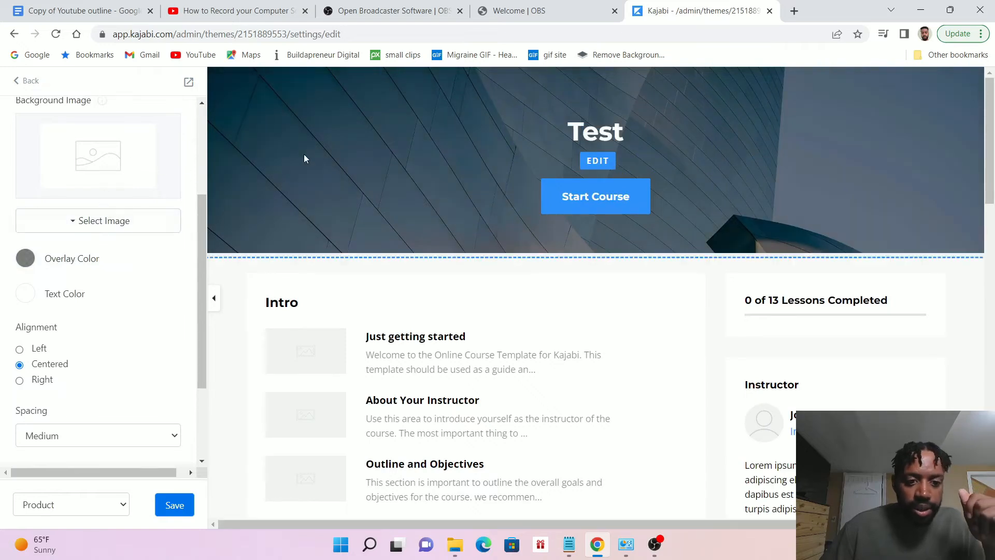
{"action": "left_click", "coordinate": [134, 224]}
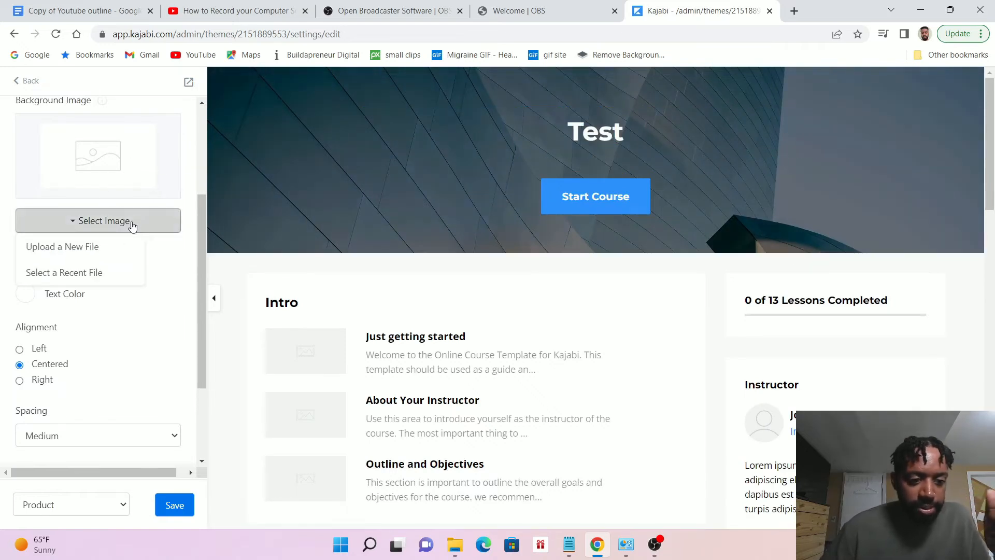
{"action": "left_click", "coordinate": [115, 246]}
{"action": "left_click", "coordinate": [590, 328]}
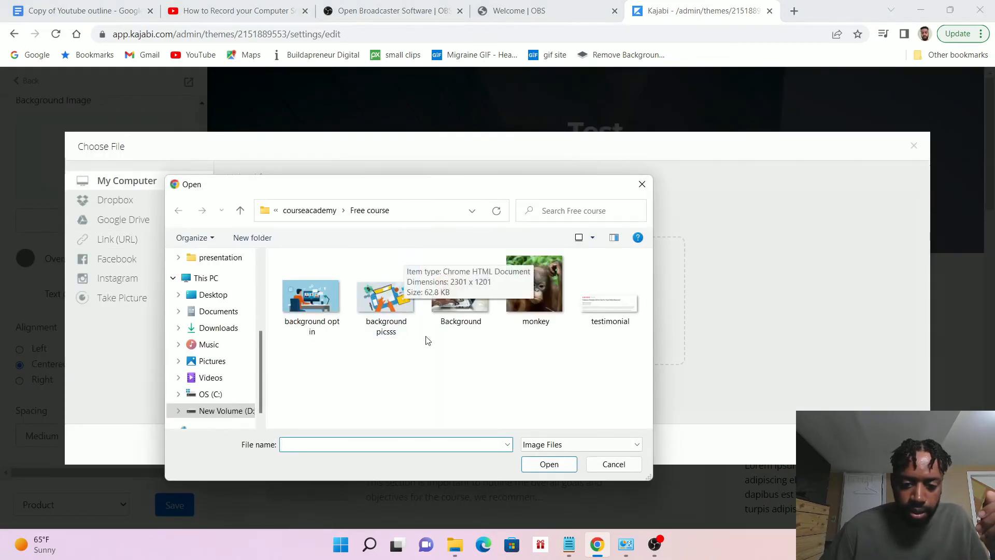
{"action": "left_click", "coordinate": [456, 294]}
{"action": "left_click", "coordinate": [549, 463]}
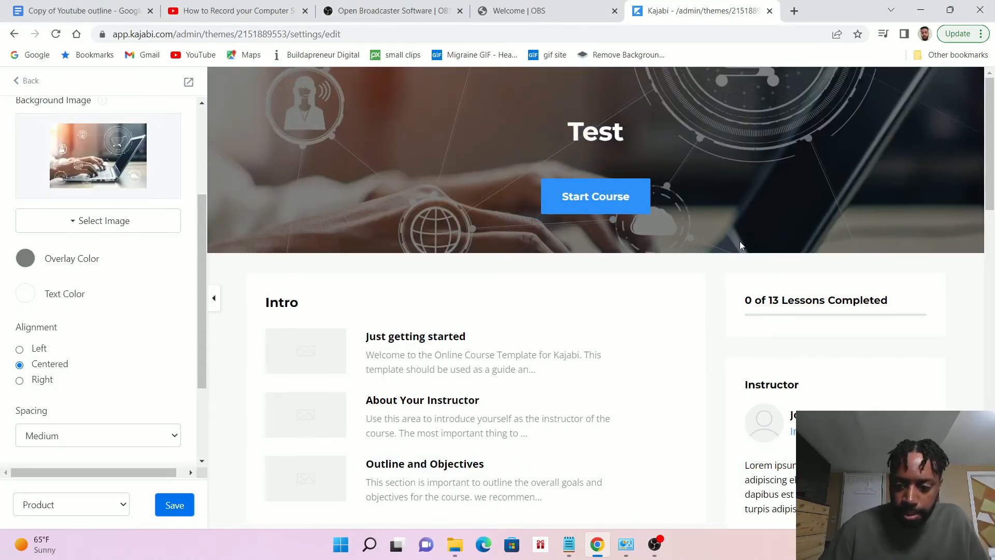
View the settings of the product syllabus, the course progress block and the Instructor block
{"action": "scroll", "coordinate": [415, 218], "scroll_direction": "down", "scroll_amount": 2}
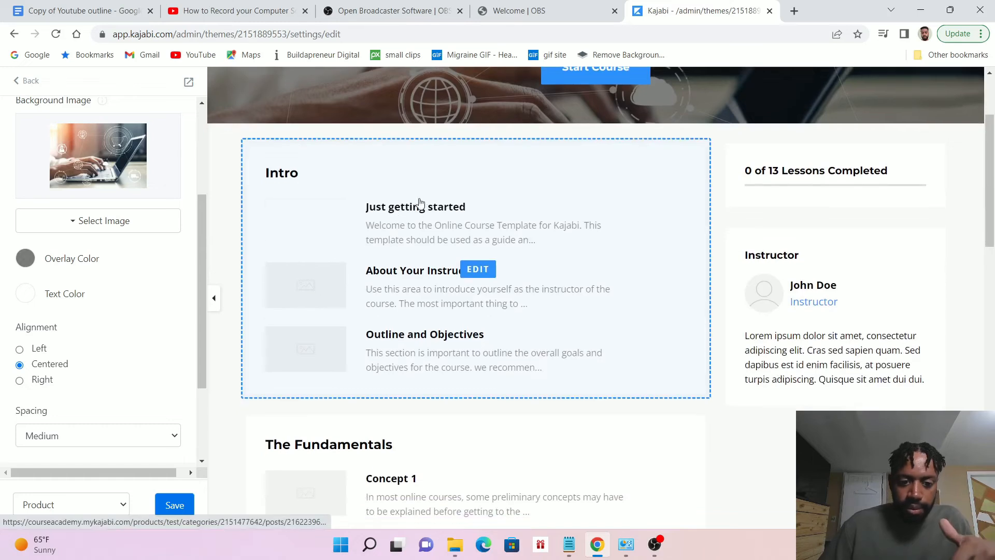
{"action": "left_click", "coordinate": [332, 189]}
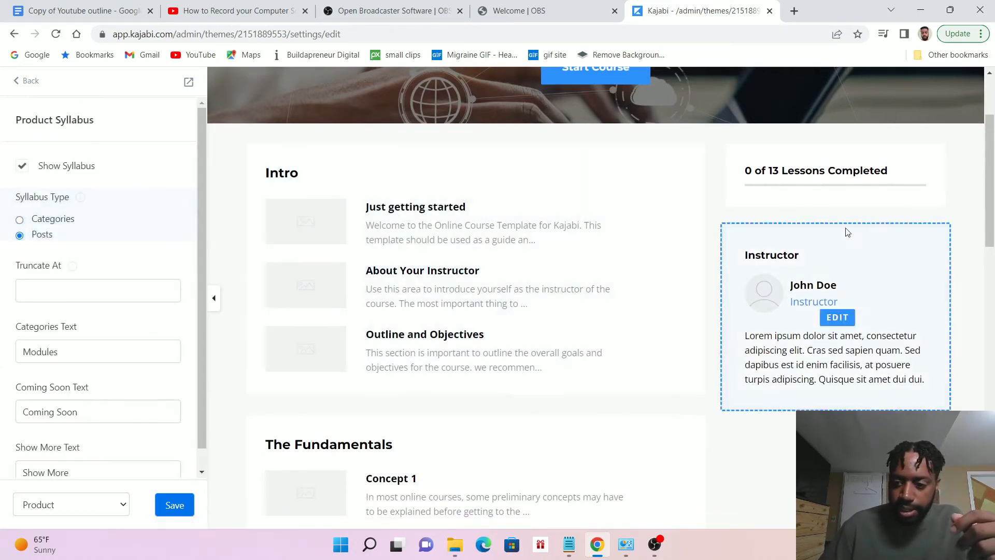
{"action": "left_click", "coordinate": [834, 171]}
{"action": "left_click", "coordinate": [829, 256]}
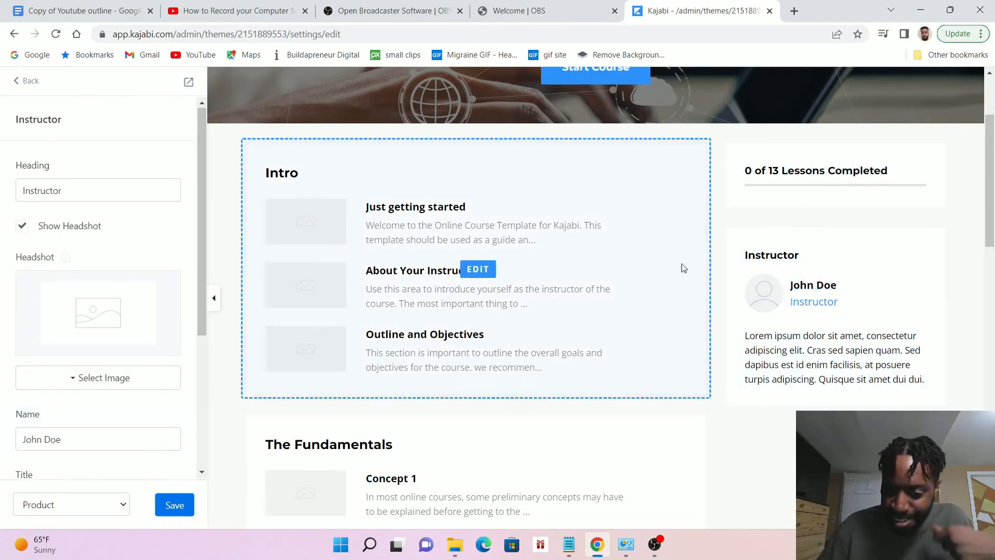
Examine the product page's modules from Intro to Course Wrap Up and the Instructor block's name, title and bio fields
{"action": "scroll", "coordinate": [684, 268], "scroll_direction": "down", "scroll_amount": 2}
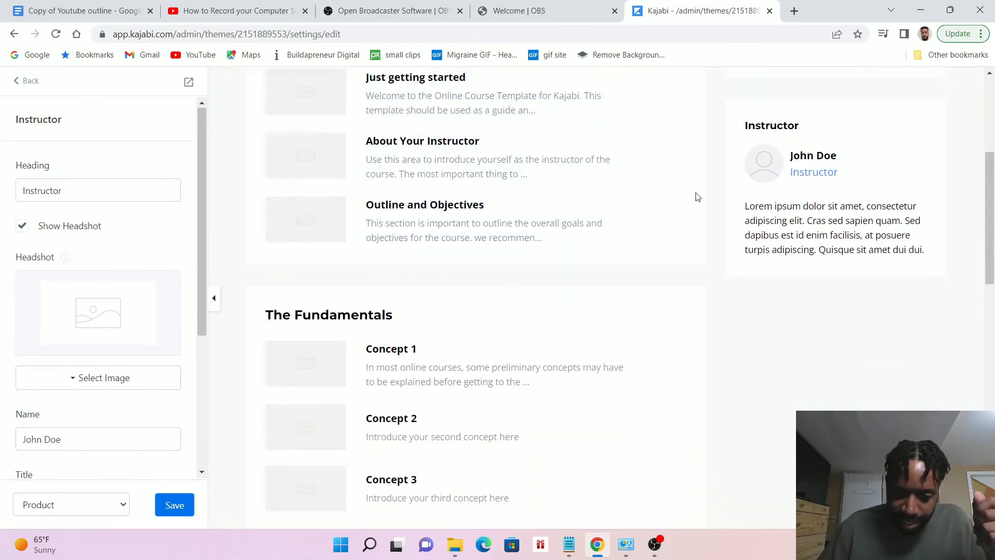
{"action": "scroll", "coordinate": [697, 197], "scroll_direction": "down", "scroll_amount": 10}
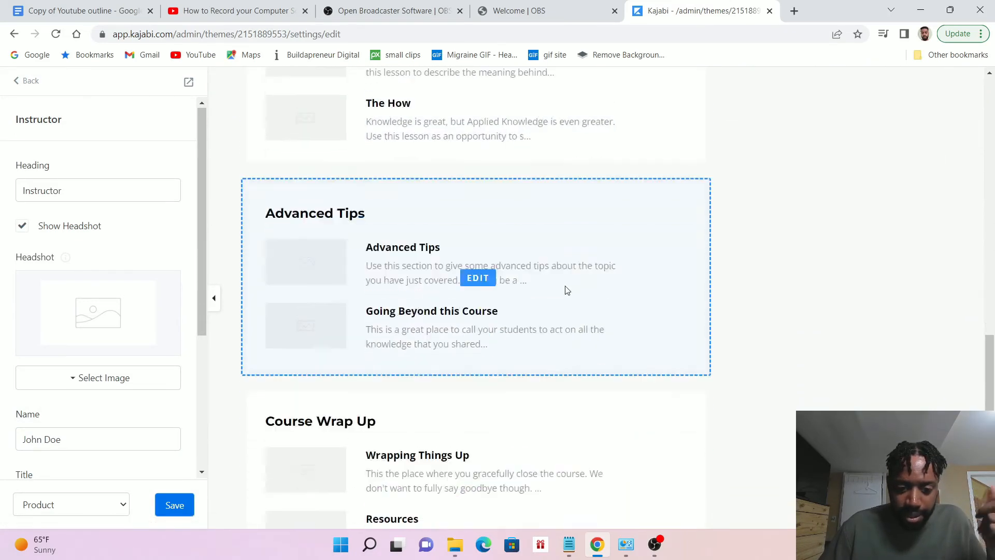
{"action": "scroll", "coordinate": [567, 290], "scroll_direction": "down", "scroll_amount": 3}
{"action": "scroll", "coordinate": [540, 295], "scroll_direction": "up", "scroll_amount": 15}
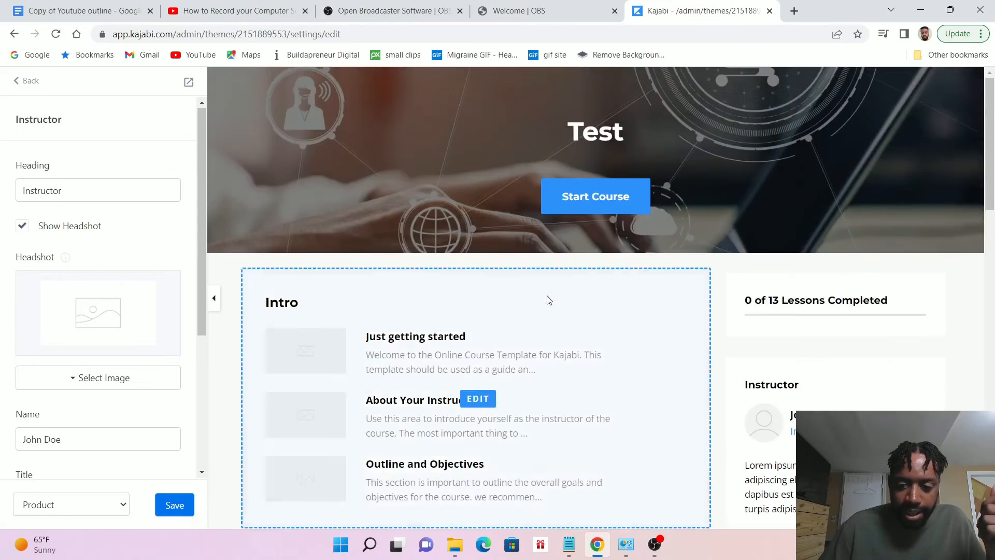
{"action": "scroll", "coordinate": [139, 312], "scroll_direction": "down", "scroll_amount": 4}
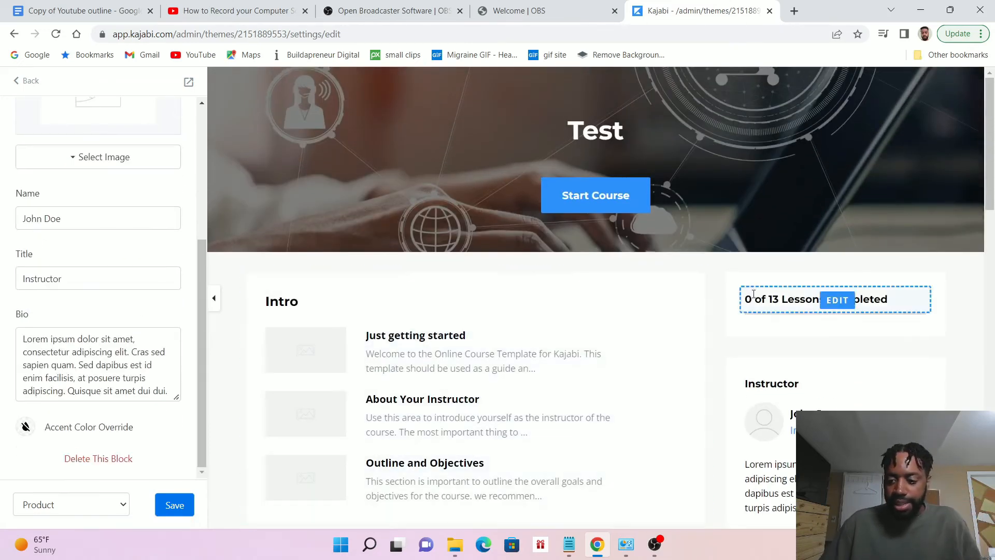
{"action": "scroll", "coordinate": [753, 294], "scroll_direction": "down", "scroll_amount": 3}
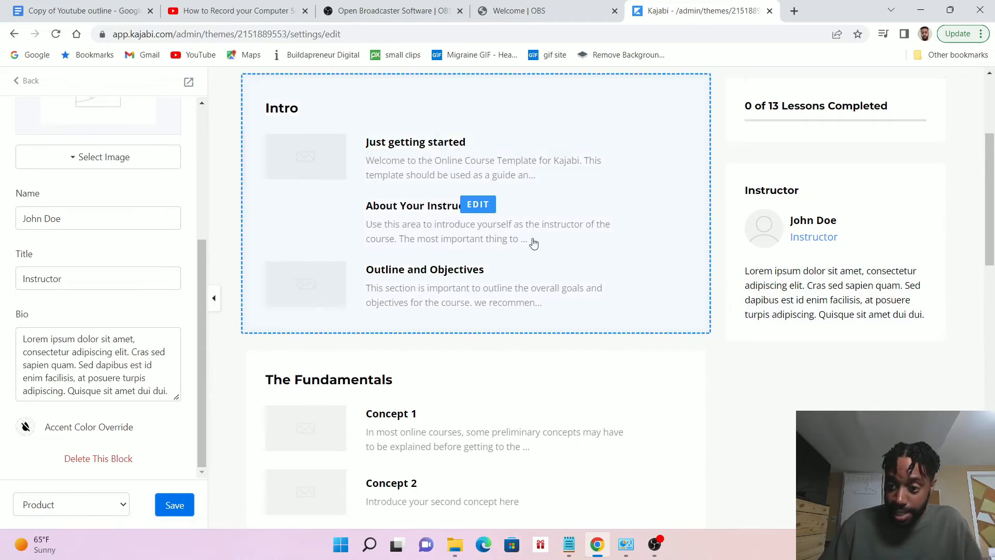
{"action": "scroll", "coordinate": [564, 233], "scroll_direction": "up", "scroll_amount": 3}
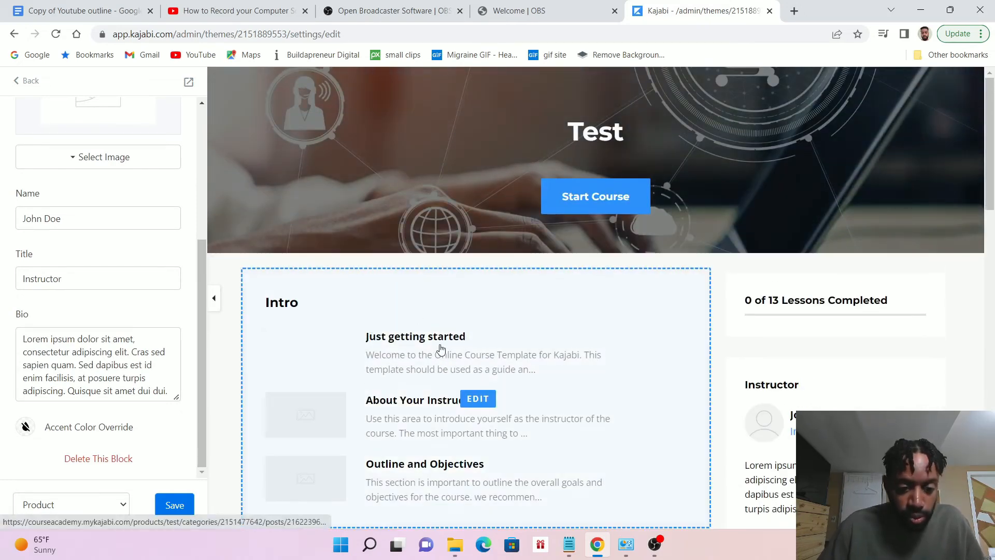
{"action": "scroll", "coordinate": [441, 346], "scroll_direction": "down", "scroll_amount": 2}
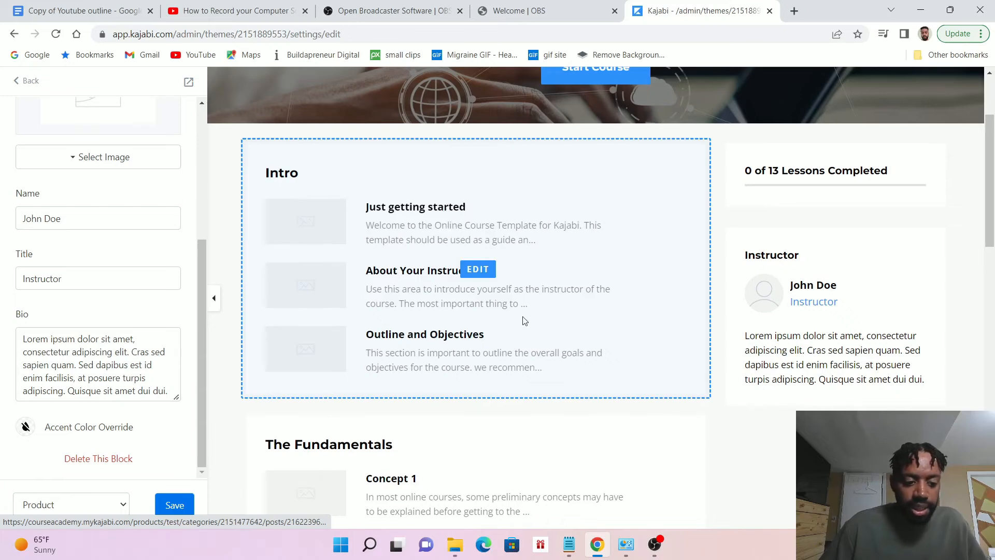
Switch the template editor to the Post page and look over its lesson player, completion button and lesson text
{"action": "left_click", "coordinate": [88, 502]}
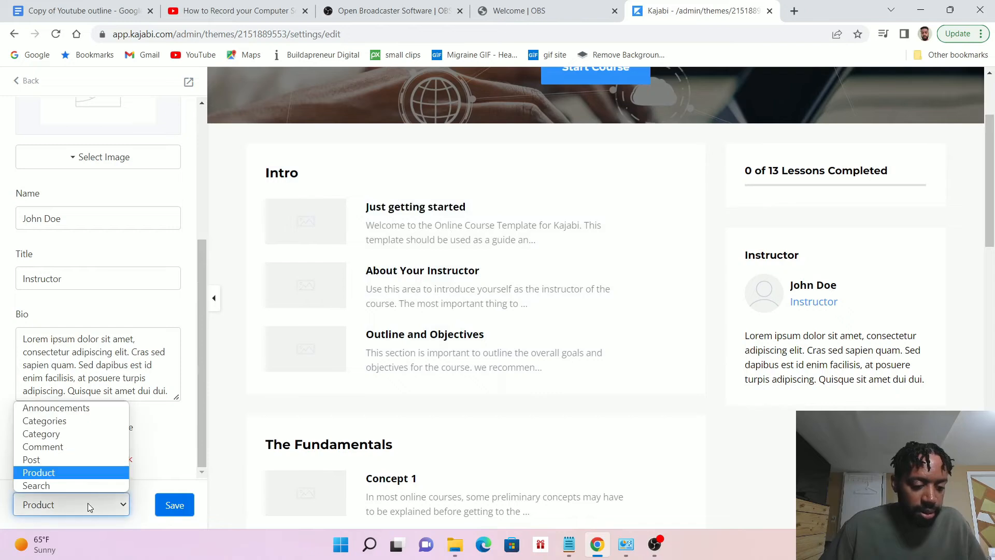
{"action": "left_click", "coordinate": [80, 433]}
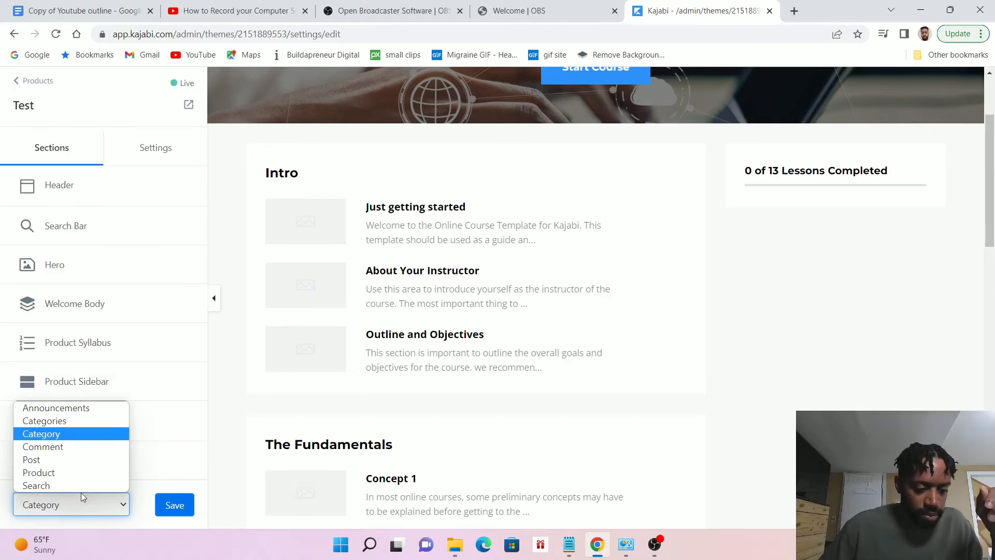
{"action": "left_click", "coordinate": [66, 459]}
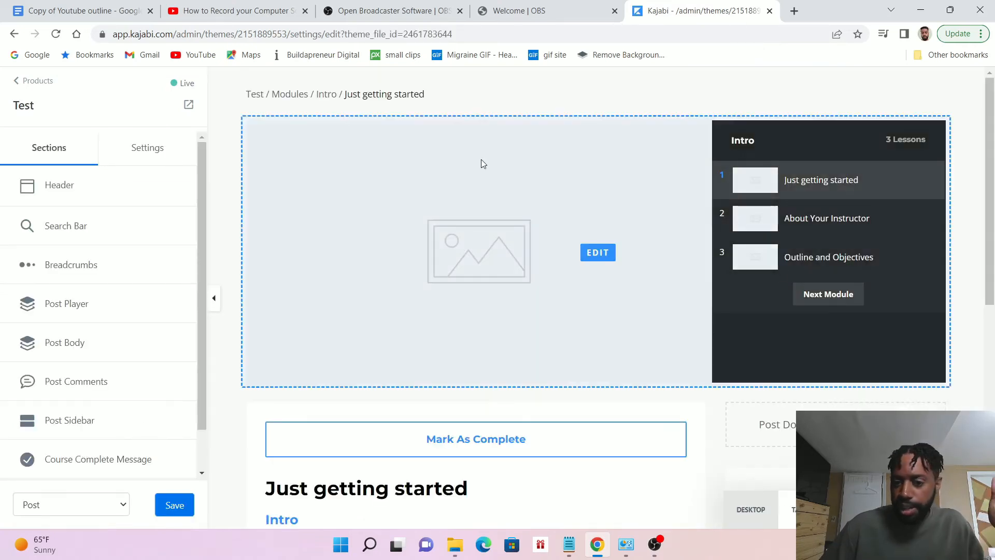
{"action": "scroll", "coordinate": [539, 239], "scroll_direction": "down", "scroll_amount": 3}
{"action": "scroll", "coordinate": [545, 228], "scroll_direction": "down", "scroll_amount": 5}
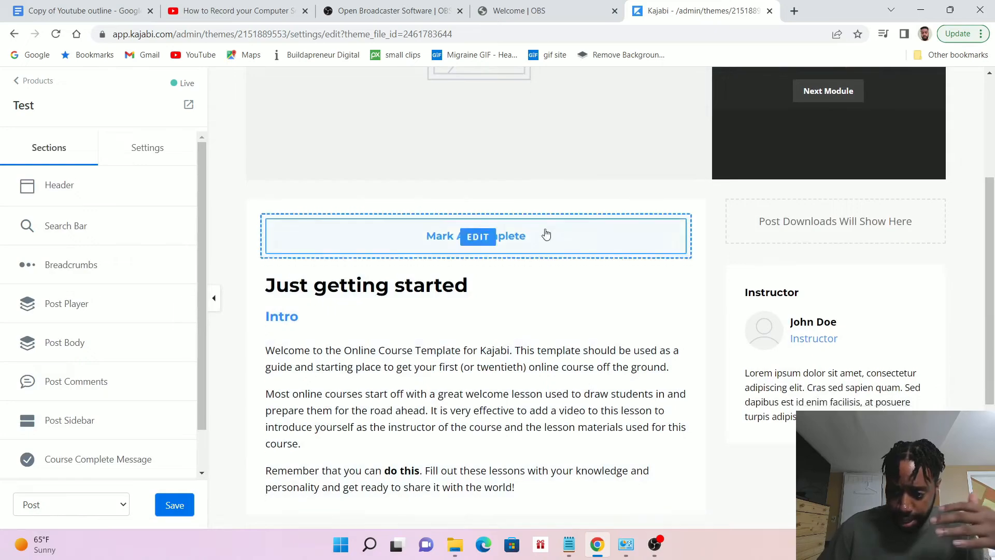
{"action": "scroll", "coordinate": [477, 250], "scroll_direction": "up", "scroll_amount": 4}
{"action": "scroll", "coordinate": [477, 250], "scroll_direction": "up", "scroll_amount": 2}
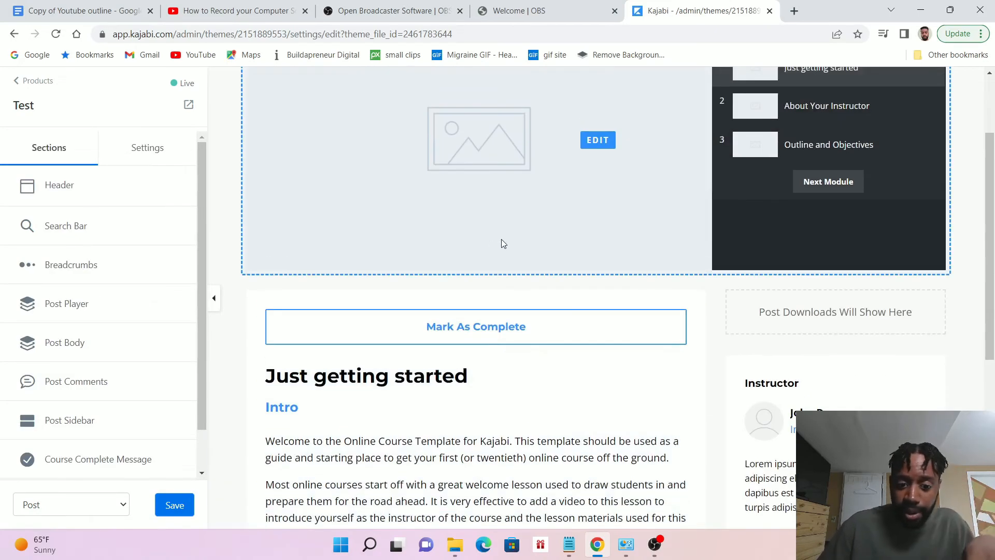
{"action": "scroll", "coordinate": [613, 222], "scroll_direction": "down", "scroll_amount": 2}
{"action": "scroll", "coordinate": [612, 227], "scroll_direction": "up", "scroll_amount": 4}
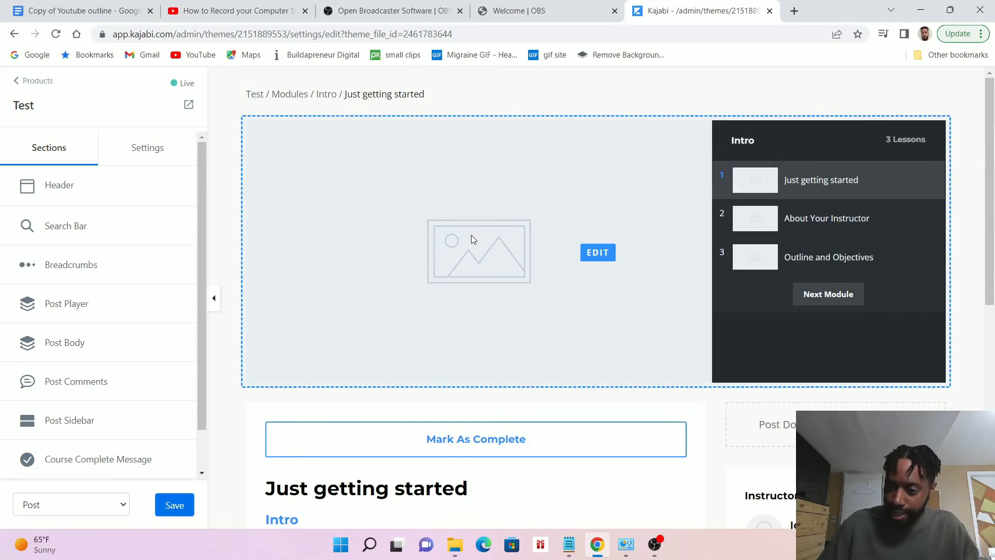
Set the post player's Player Color to red and its Player Background Color to black
{"action": "left_click", "coordinate": [597, 252]}
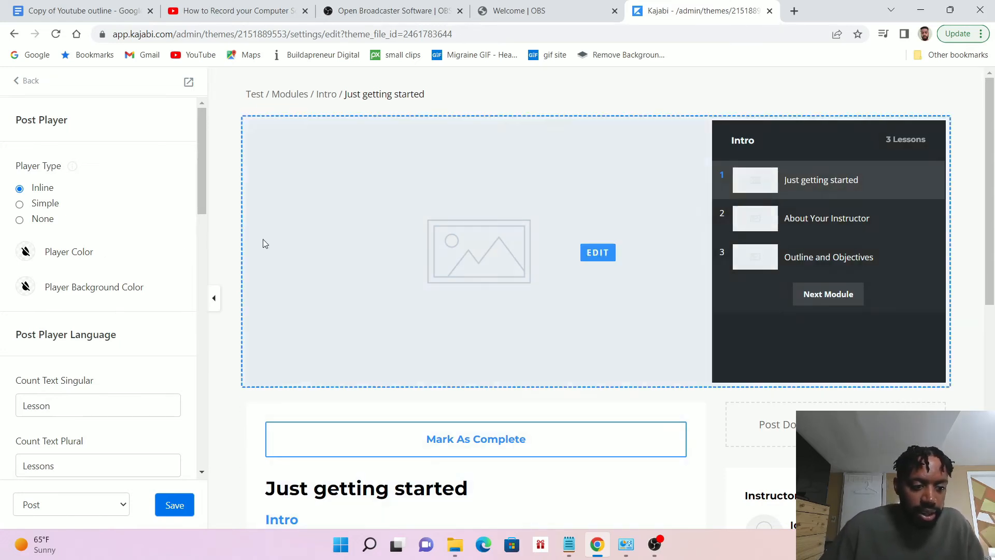
{"action": "left_click", "coordinate": [29, 253]}
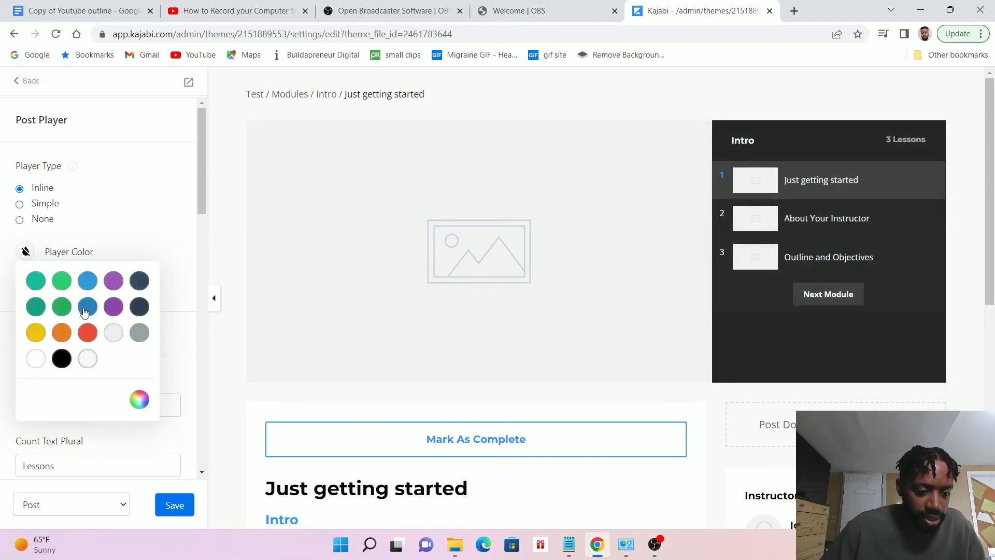
{"action": "left_click", "coordinate": [87, 332]}
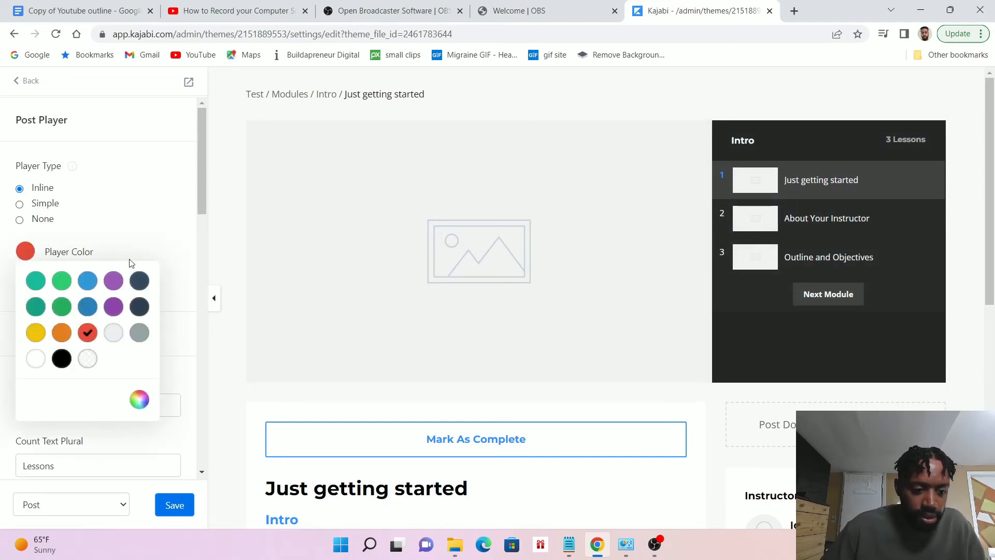
{"action": "left_click", "coordinate": [131, 232]}
{"action": "left_click", "coordinate": [26, 290]}
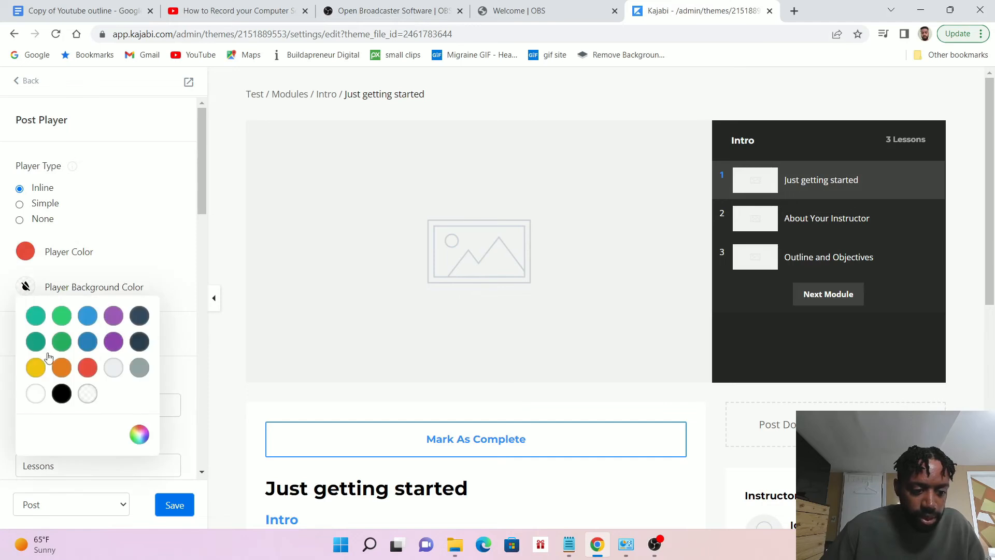
{"action": "left_click", "coordinate": [60, 394]}
{"action": "left_click", "coordinate": [145, 212]}
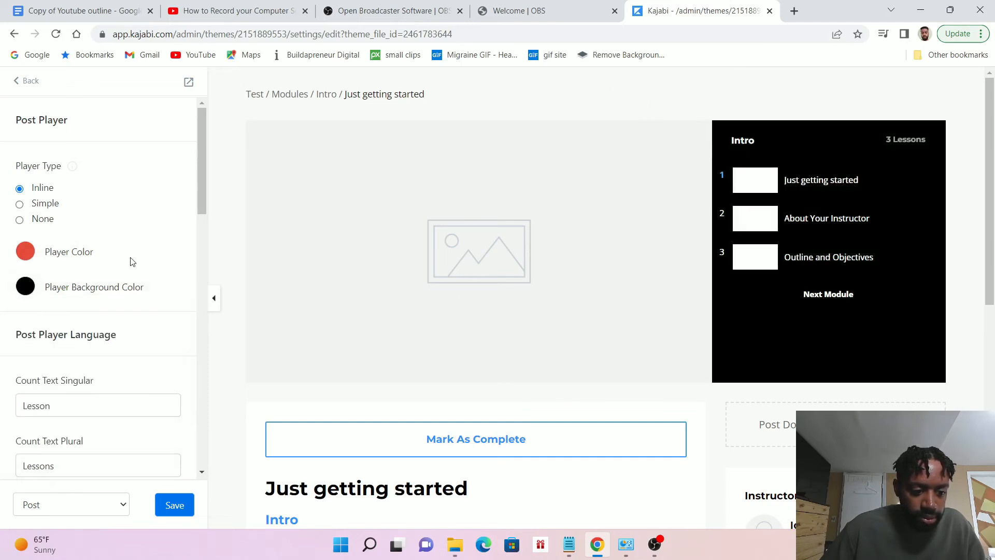
Review the post player's language, pagination and auto advance settings, and save the template
{"action": "scroll", "coordinate": [145, 244], "scroll_direction": "down", "scroll_amount": 8}
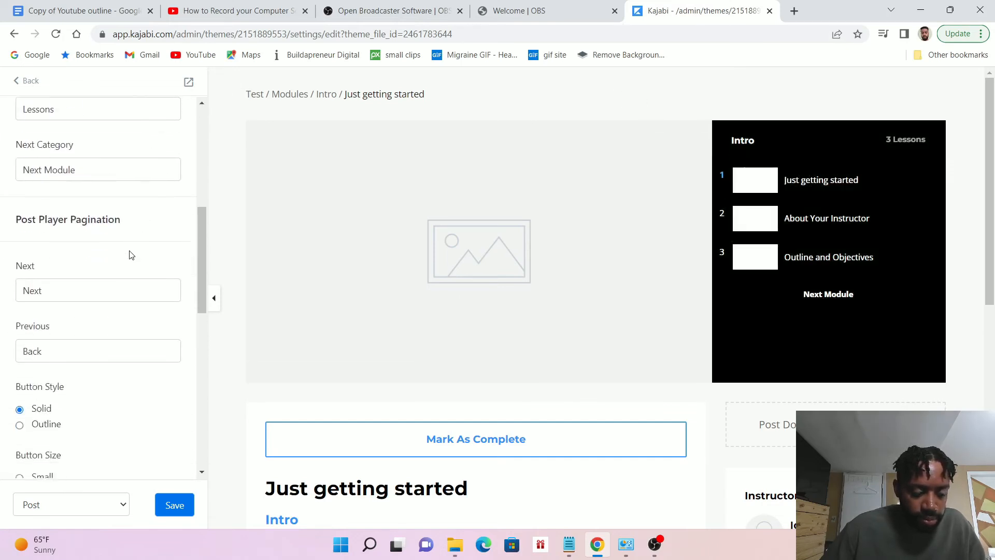
{"action": "scroll", "coordinate": [140, 259], "scroll_direction": "down", "scroll_amount": 4}
{"action": "scroll", "coordinate": [143, 261], "scroll_direction": "down", "scroll_amount": 3}
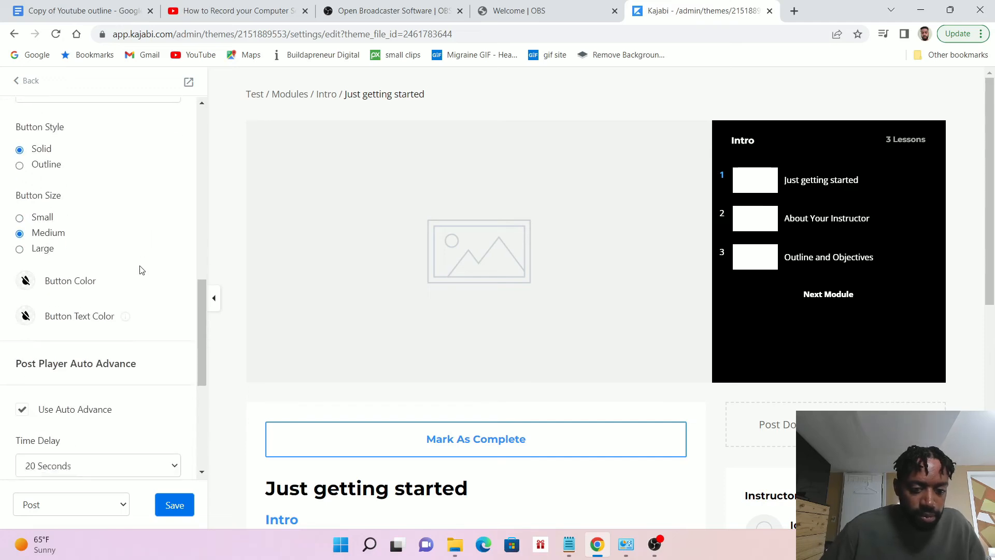
{"action": "left_click", "coordinate": [178, 502]}
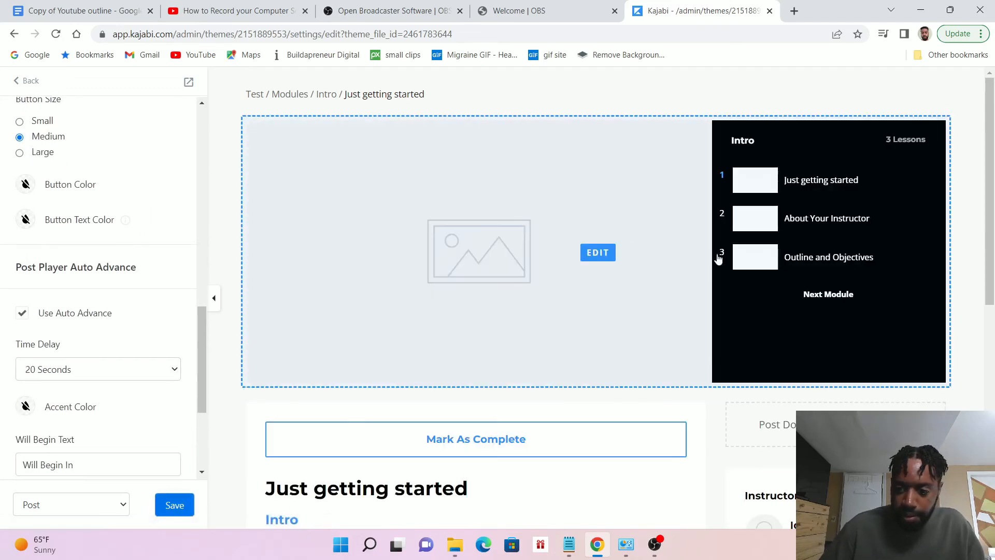
Set the Mark As Complete button's Button Color to red and its Button Text Color to black
{"action": "scroll", "coordinate": [718, 259], "scroll_direction": "down", "scroll_amount": 4}
{"action": "left_click", "coordinate": [546, 255]}
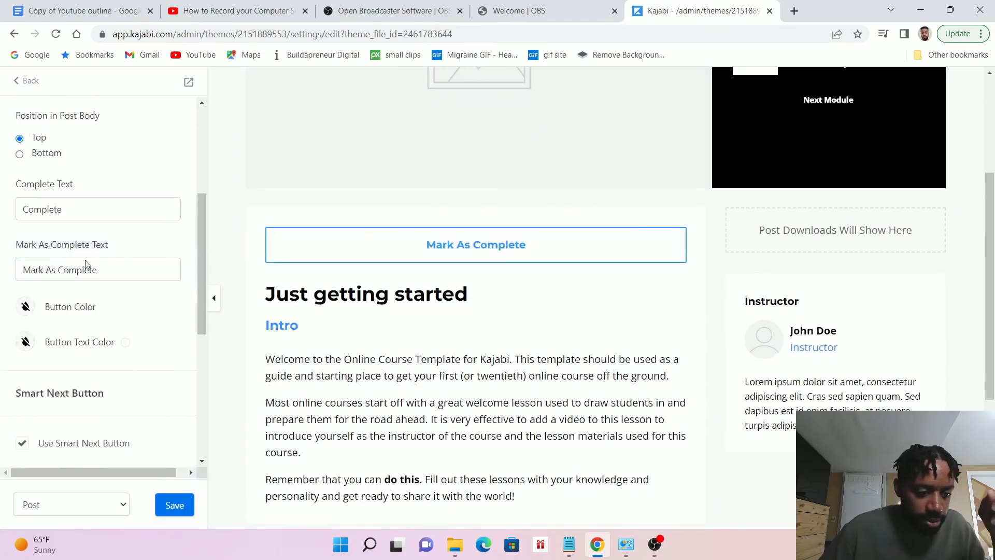
{"action": "right_click", "coordinate": [25, 309]}
{"action": "left_click", "coordinate": [43, 313]}
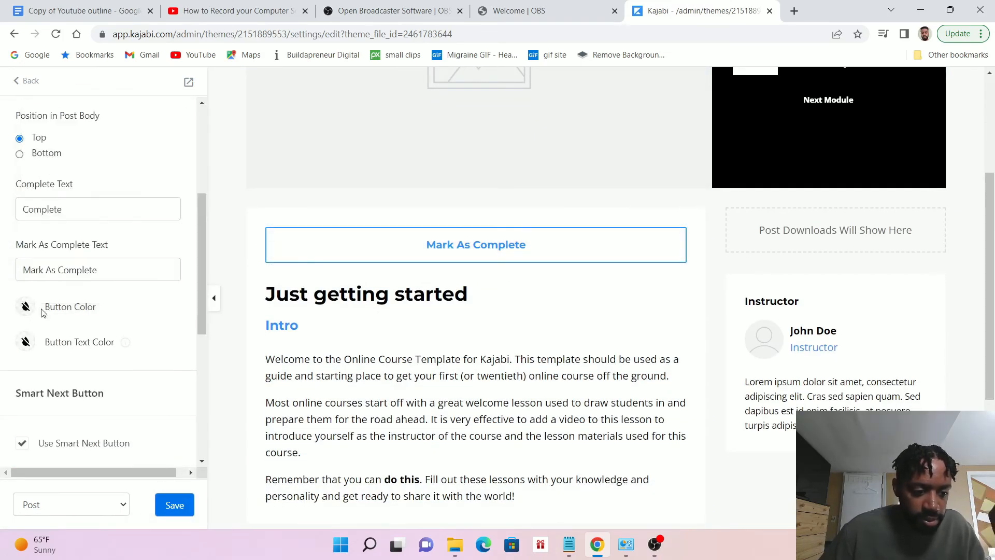
{"action": "left_click", "coordinate": [27, 311]}
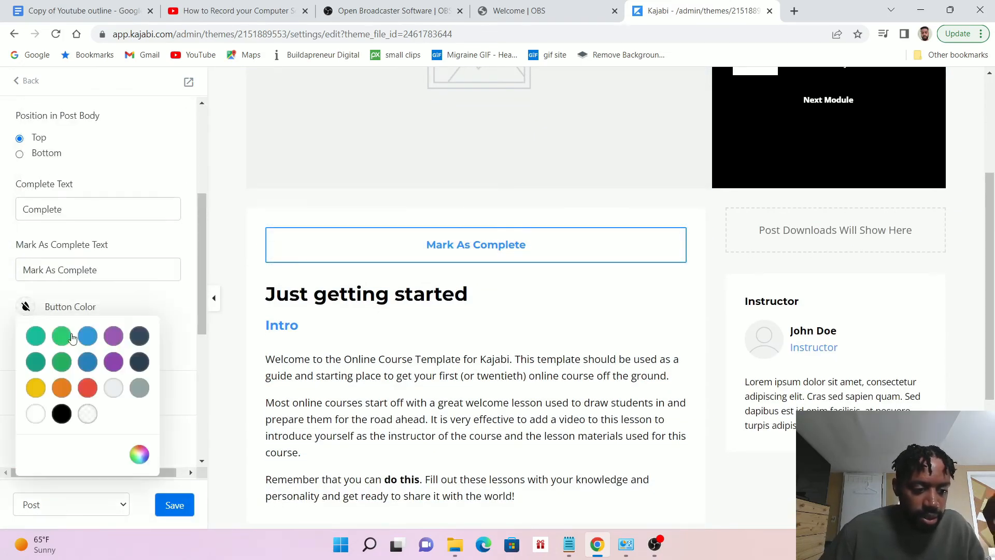
{"action": "left_click", "coordinate": [87, 388]}
{"action": "left_click", "coordinate": [168, 303]}
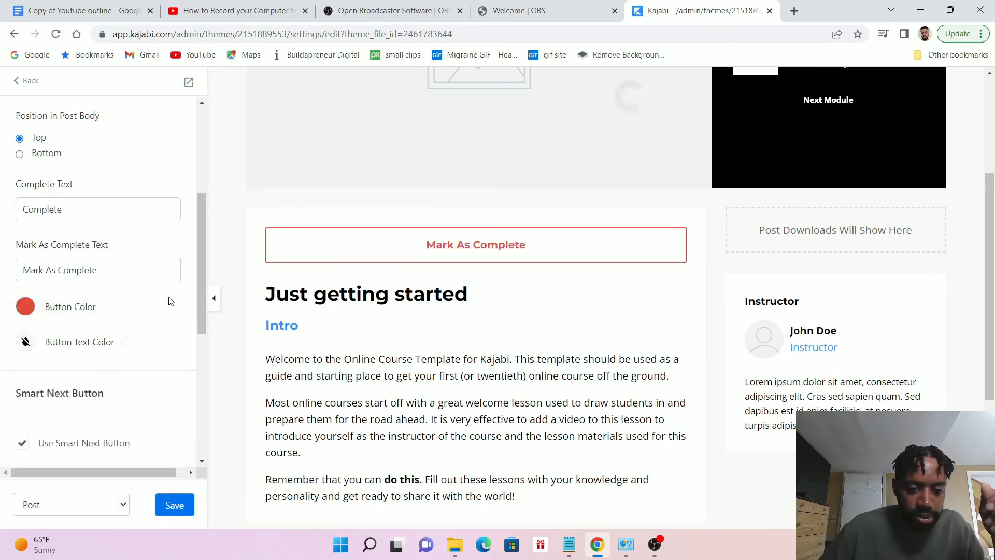
{"action": "left_click", "coordinate": [26, 343]}
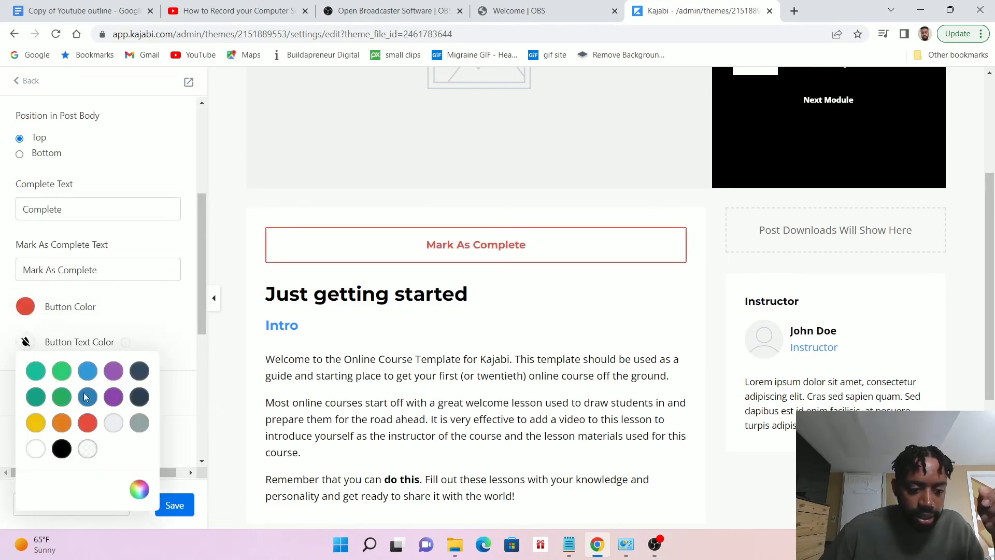
{"action": "left_click", "coordinate": [62, 448]}
{"action": "left_click", "coordinate": [169, 326]}
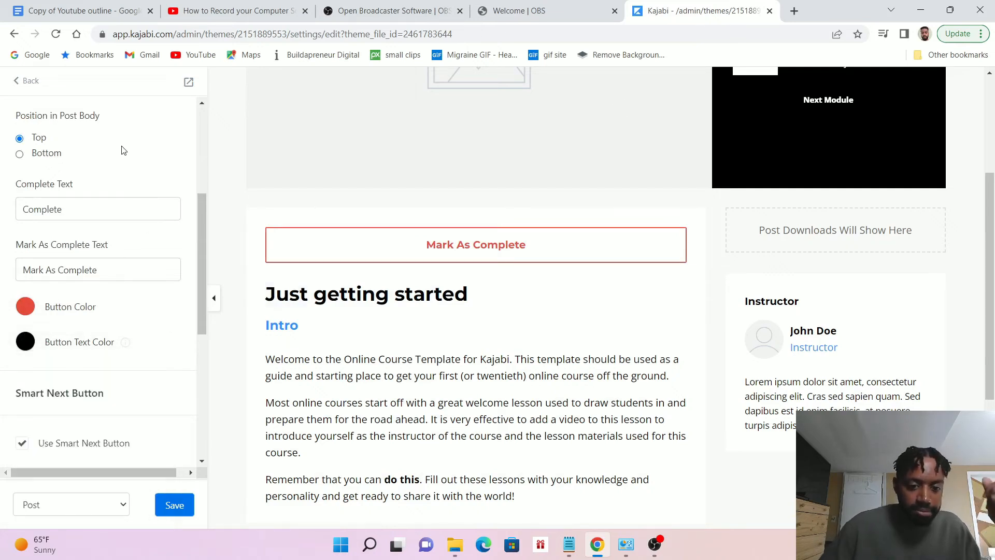
Change the post player's Next Category text to "Next Section"
{"action": "scroll", "coordinate": [199, 226], "scroll_direction": "down", "scroll_amount": 2}
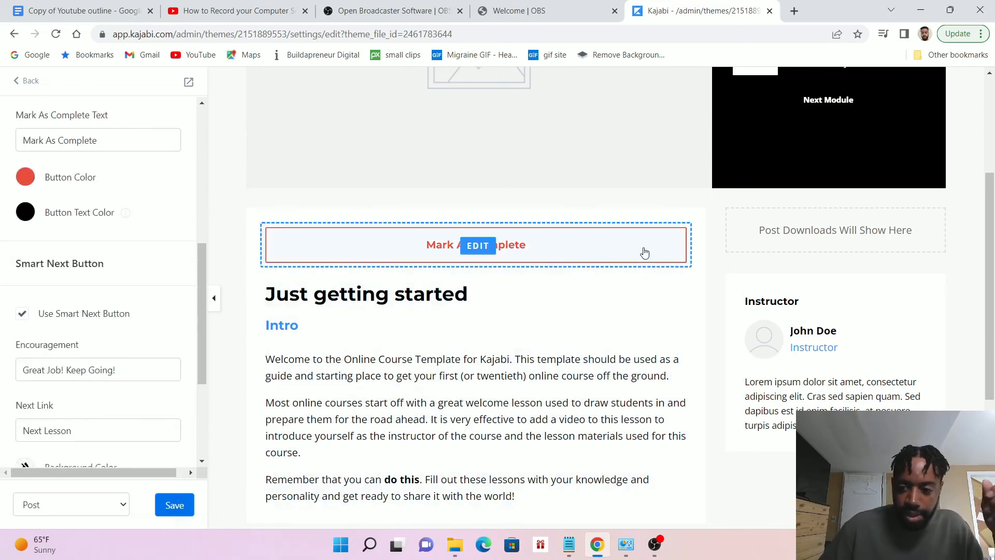
{"action": "scroll", "coordinate": [644, 249], "scroll_direction": "up", "scroll_amount": 3}
{"action": "left_click", "coordinate": [815, 182]}
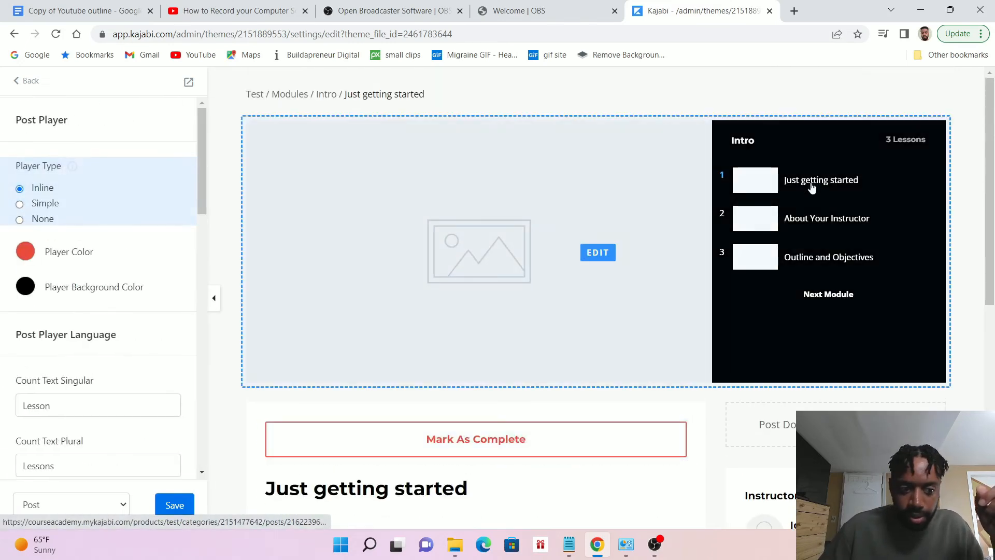
{"action": "left_click", "coordinate": [828, 294]}
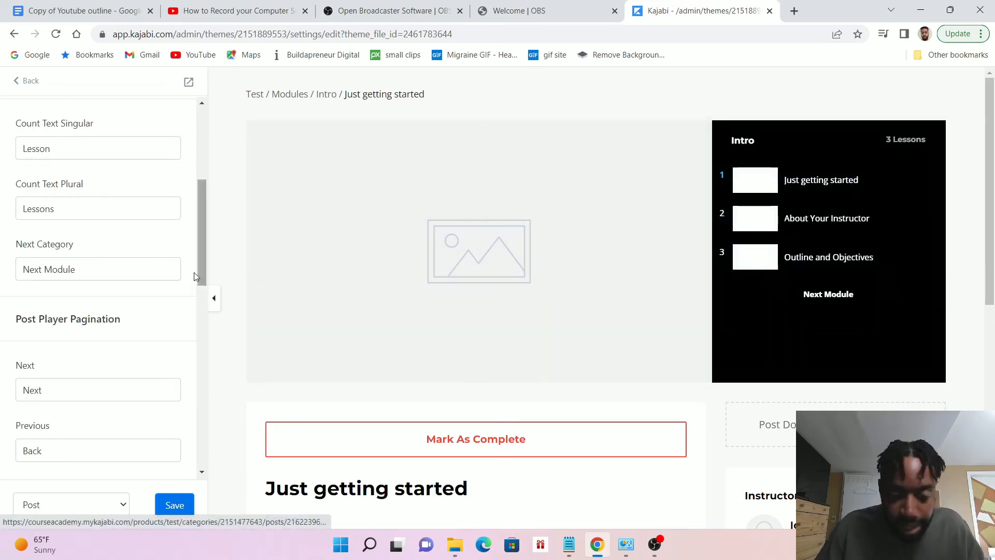
{"action": "left_click", "coordinate": [116, 270]}
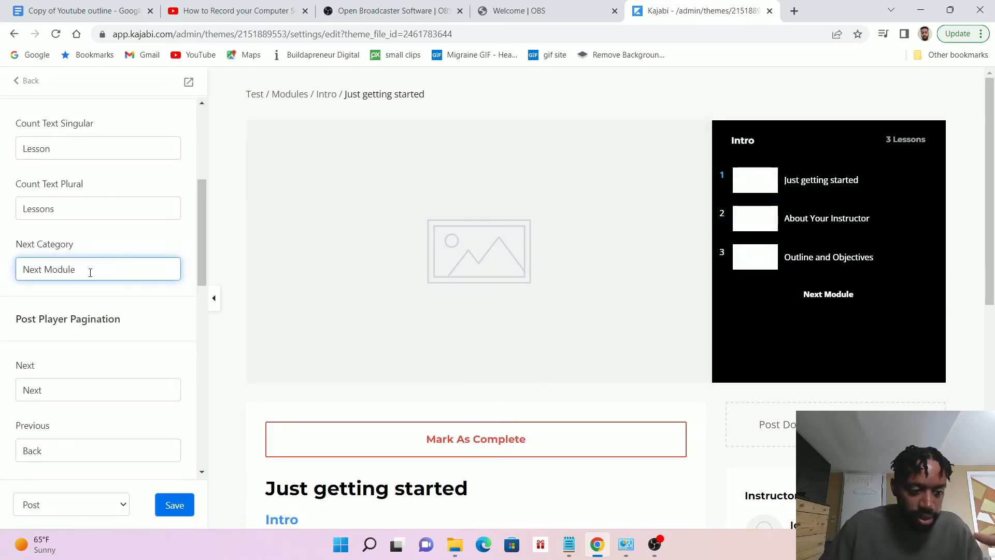
{"action": "left_click_drag", "start_coordinate": [90, 272], "coordinate": [6, 278]}
{"action": "left_click", "coordinate": [6, 279]}
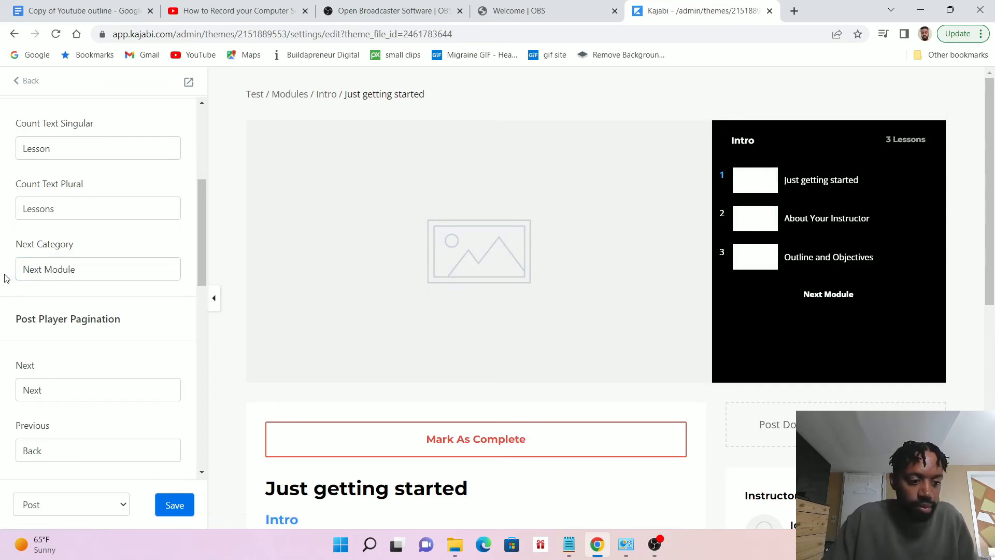
{"action": "left_click", "coordinate": [133, 273]}
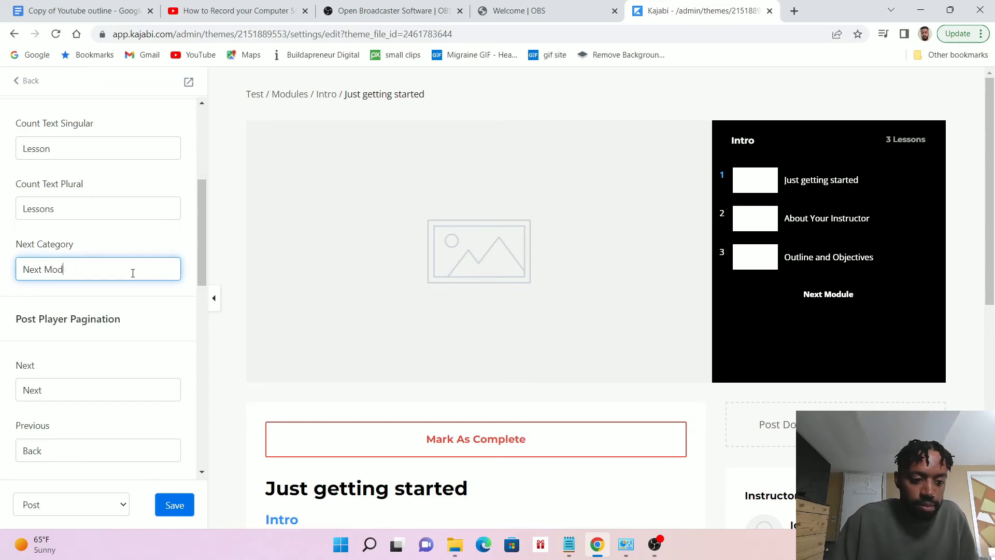
{"action": "key", "text": "BackSpace"}
{"action": "key", "text": "BackSpace"}
{"action": "key", "text": "BackSpace"}
{"action": "key", "text": "BackSpace"}
{"action": "key", "text": "BackSpace"}
{"action": "key", "text": "BackSpace"}
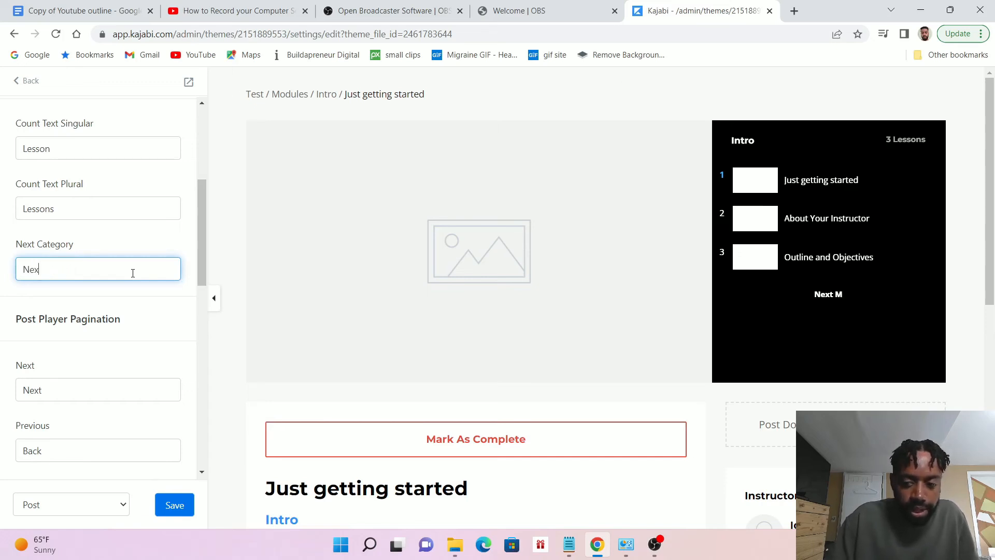
{"action": "type", "text": "Next Section"}
{"action": "scroll", "coordinate": [133, 273], "scroll_direction": "up", "scroll_amount": 5}
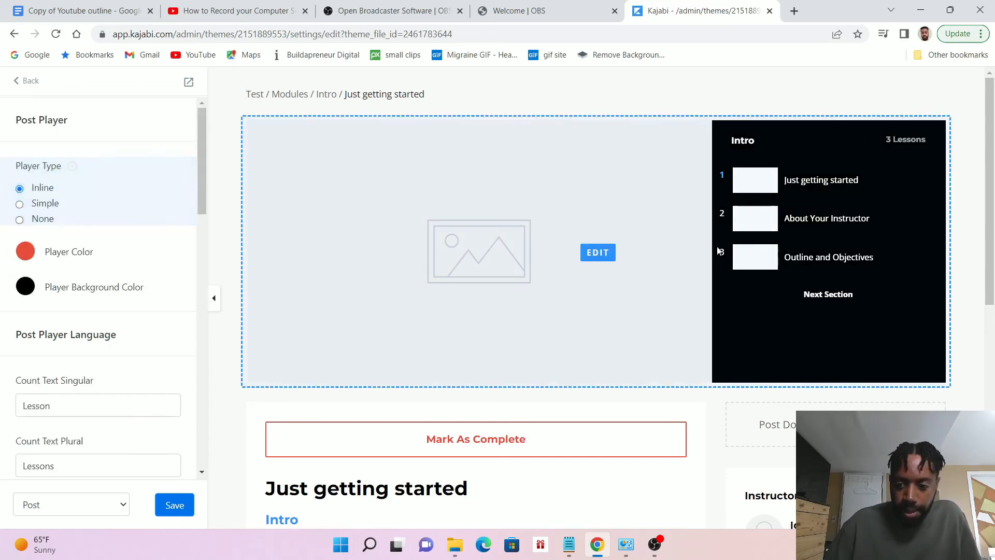
Change the instructor block's heading in the post sidebar to "Master" and save the template
{"action": "scroll", "coordinate": [802, 246], "scroll_direction": "down", "scroll_amount": 1}
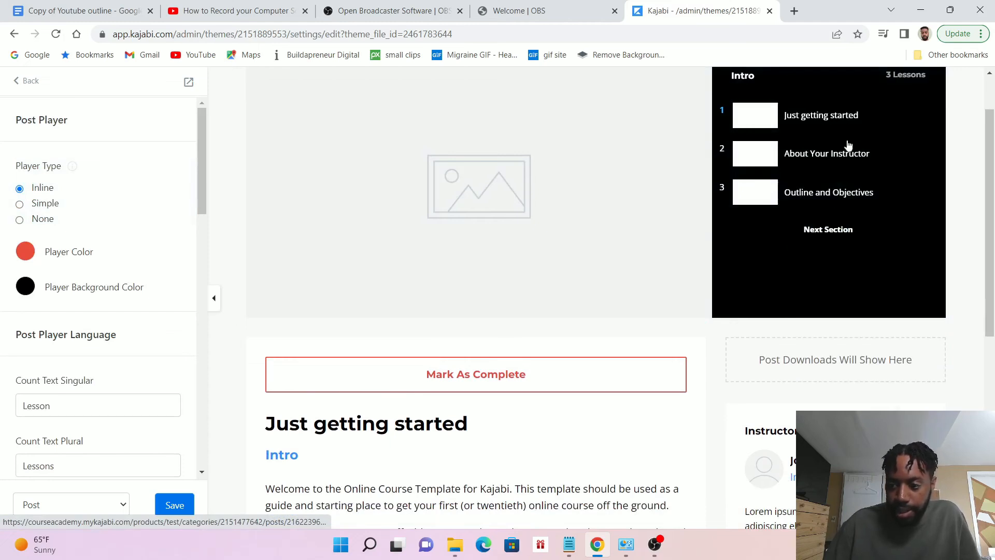
{"action": "scroll", "coordinate": [824, 177], "scroll_direction": "down", "scroll_amount": 3}
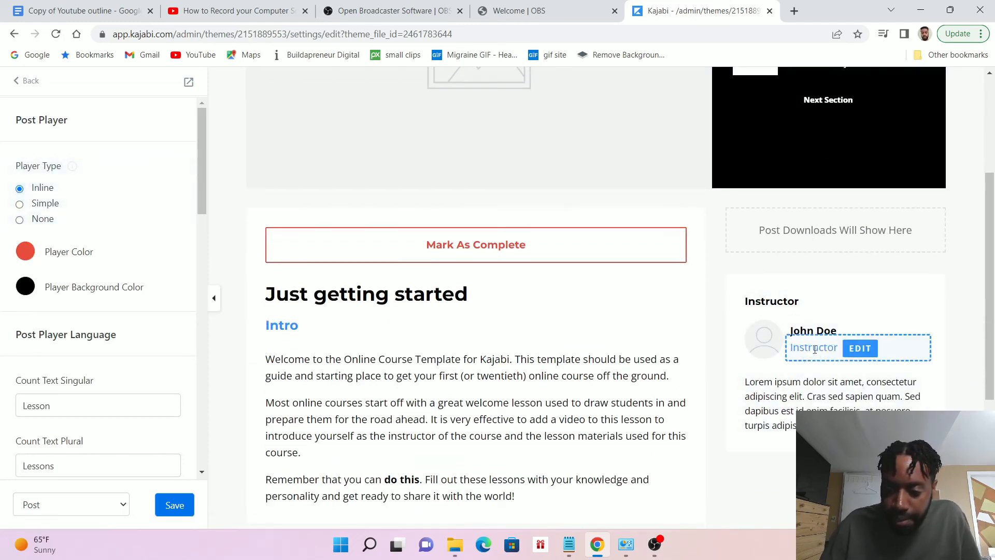
{"action": "left_click", "coordinate": [772, 300]}
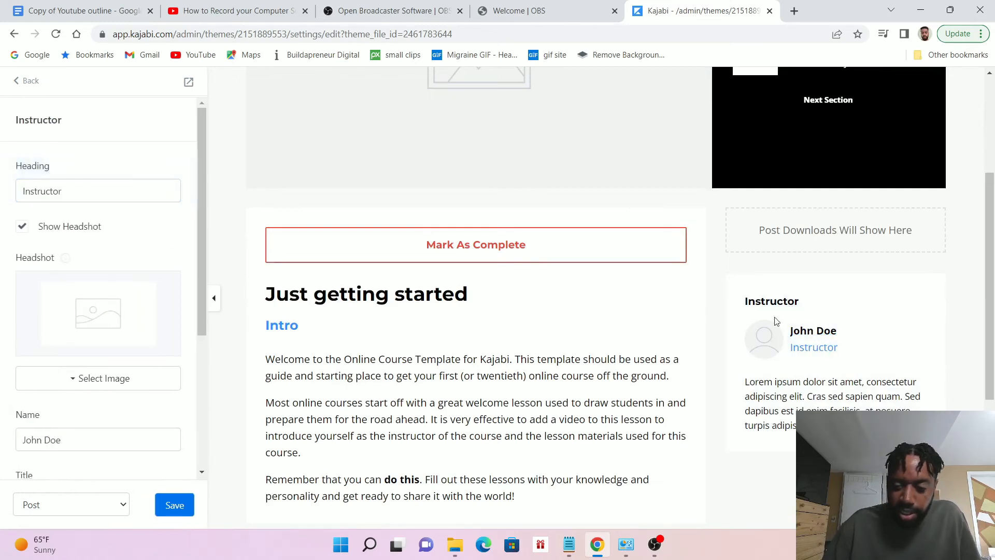
{"action": "left_click_drag", "start_coordinate": [111, 193], "coordinate": [8, 198]}
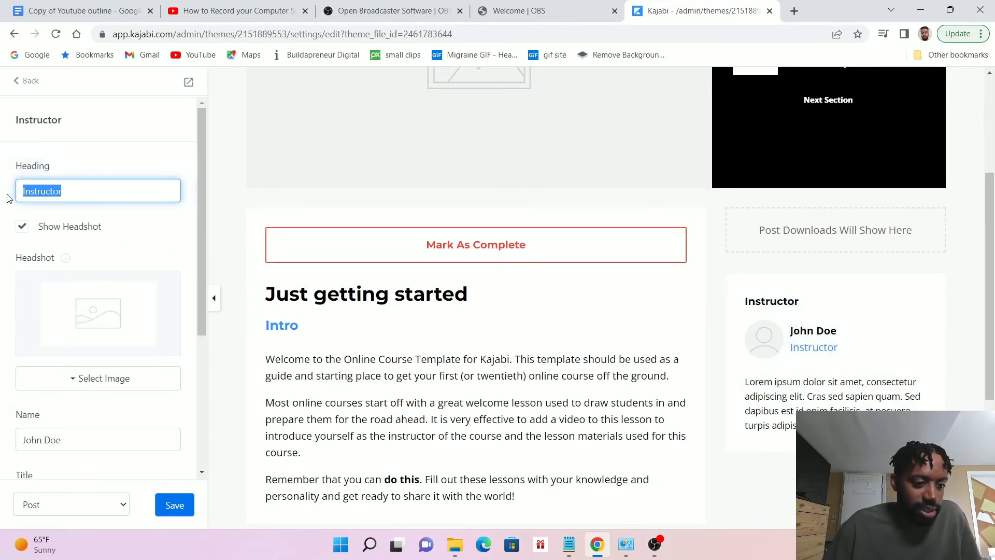
{"action": "key", "text": "BackSpace"}
{"action": "type", "text": "Master"}
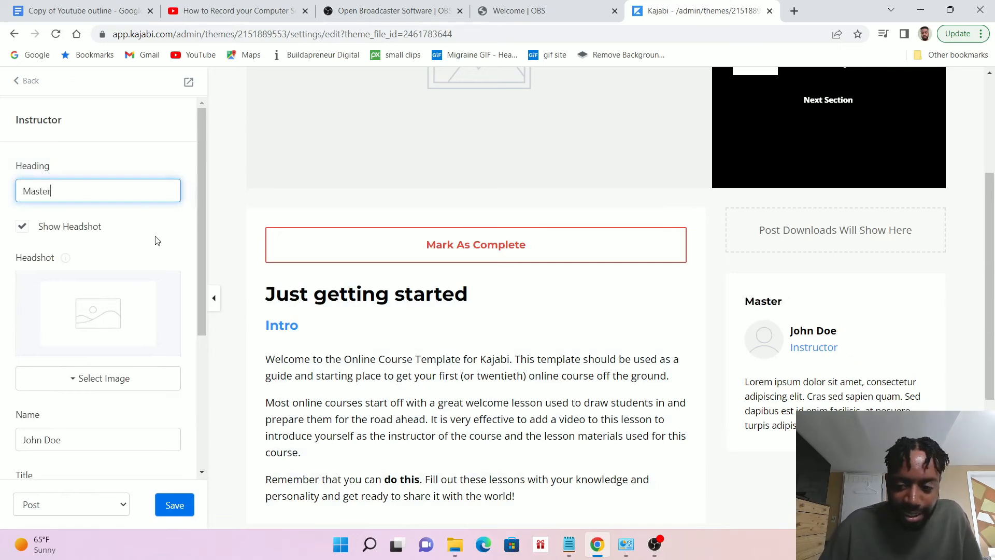
{"action": "left_click", "coordinate": [125, 153]}
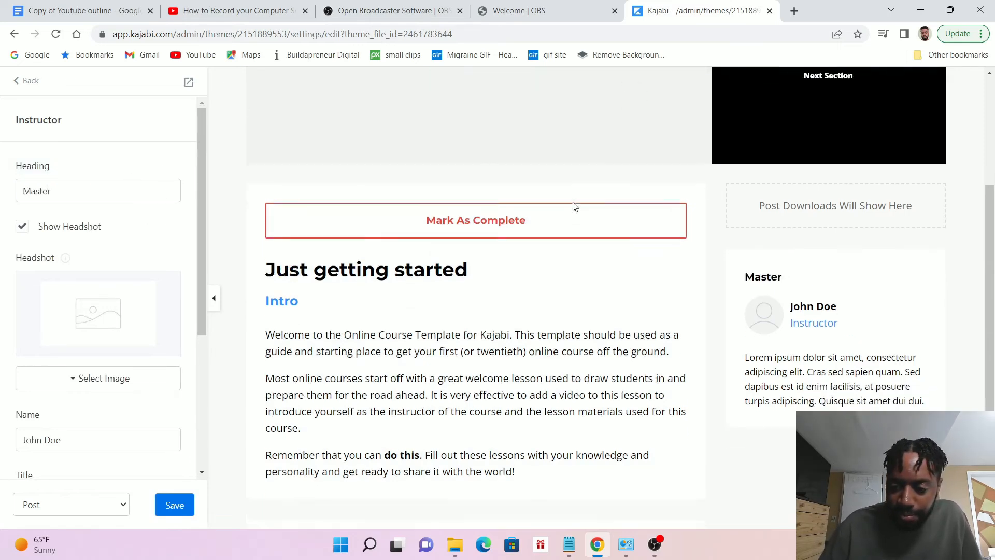
{"action": "scroll", "coordinate": [381, 285], "scroll_direction": "down", "scroll_amount": 1}
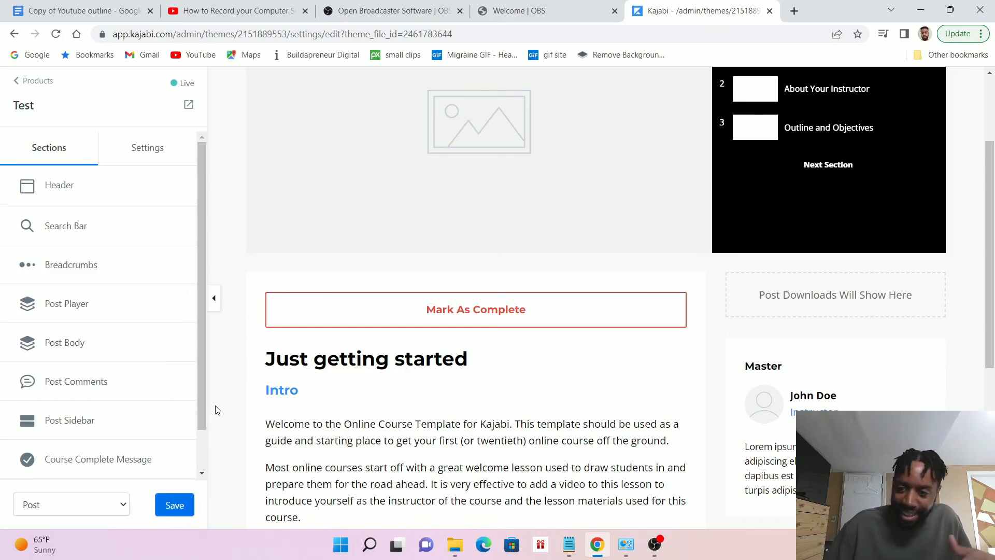
{"action": "left_click", "coordinate": [175, 506]}
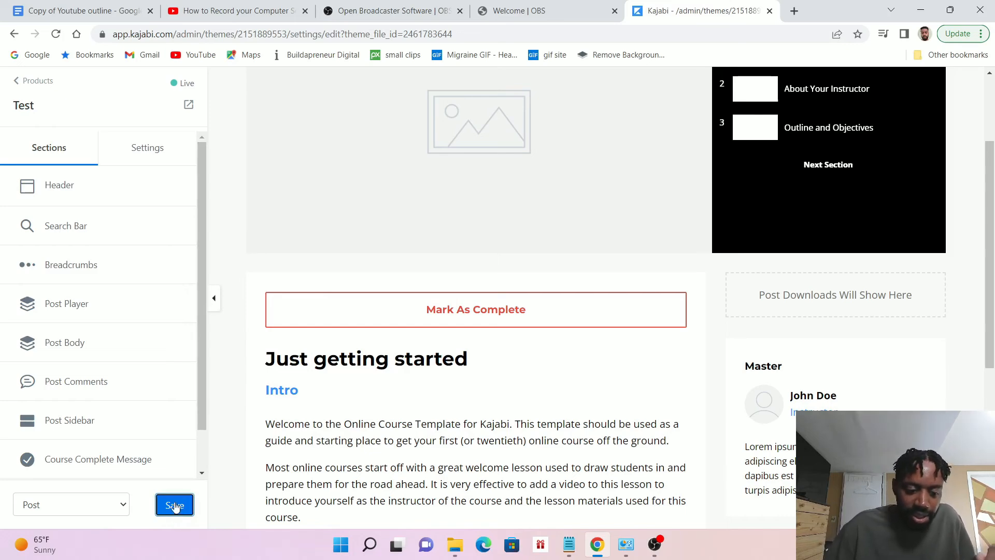
Preview the live post page from the lesson player down to the comments and footer, and close the preview
{"action": "scroll", "coordinate": [386, 266], "scroll_direction": "down", "scroll_amount": 5}
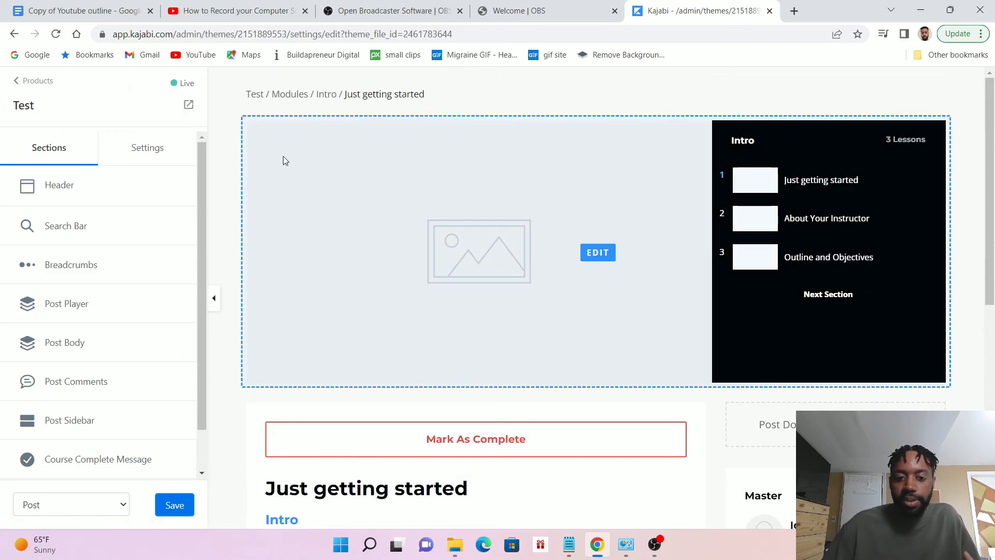
{"action": "left_click", "coordinate": [189, 106]}
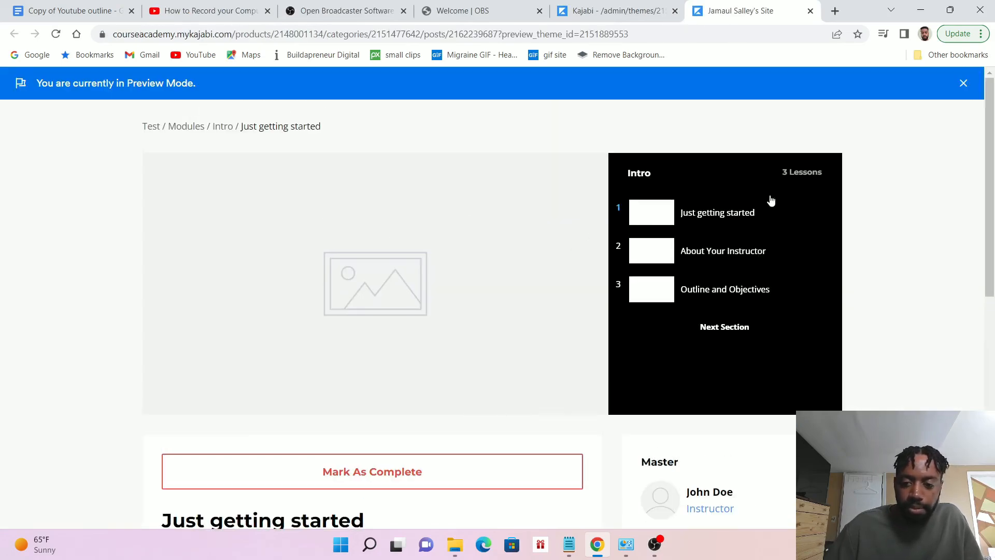
{"action": "scroll", "coordinate": [843, 185], "scroll_direction": "down", "scroll_amount": 5}
{"action": "scroll", "coordinate": [843, 185], "scroll_direction": "down", "scroll_amount": 4}
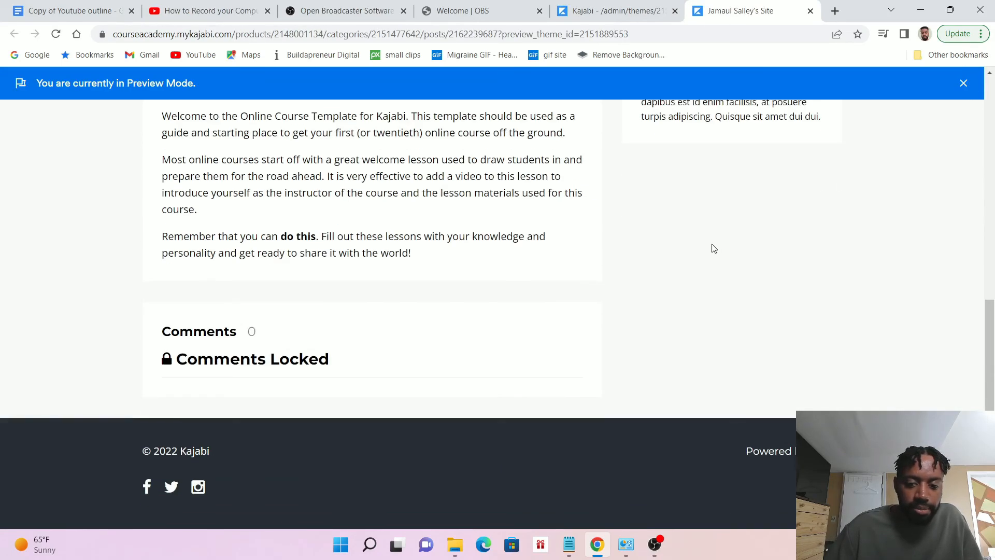
{"action": "scroll", "coordinate": [713, 248], "scroll_direction": "up", "scroll_amount": 9}
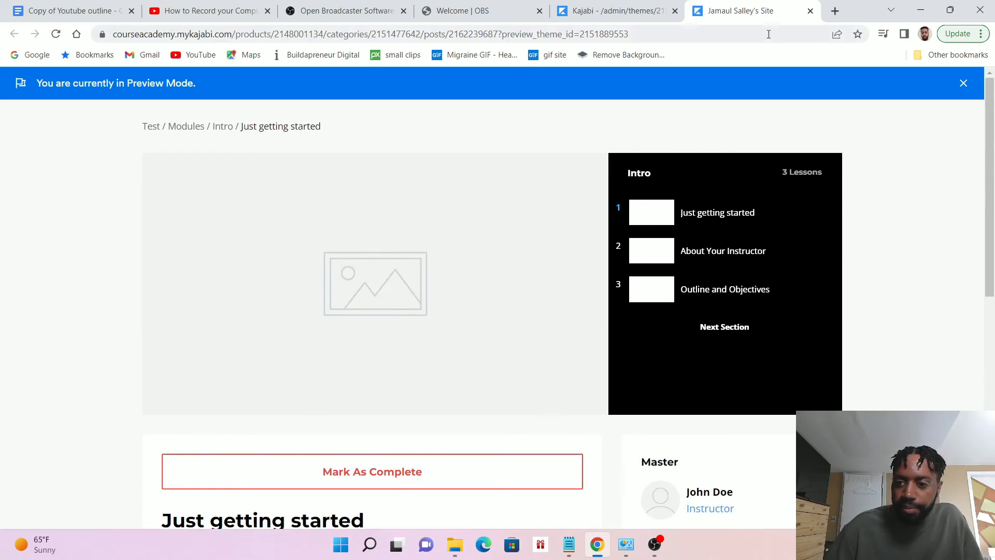
{"action": "left_click", "coordinate": [643, 13]}
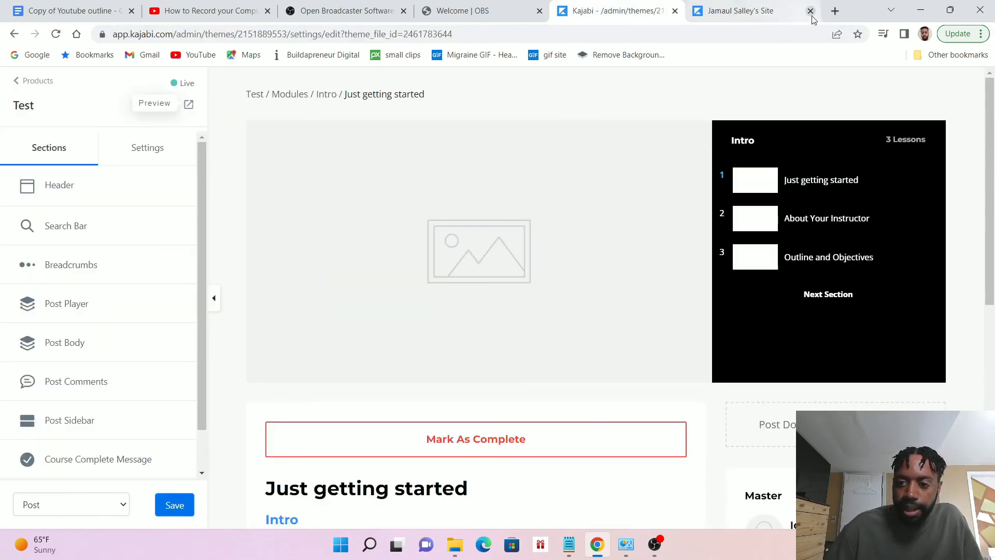
{"action": "left_click", "coordinate": [811, 11]}
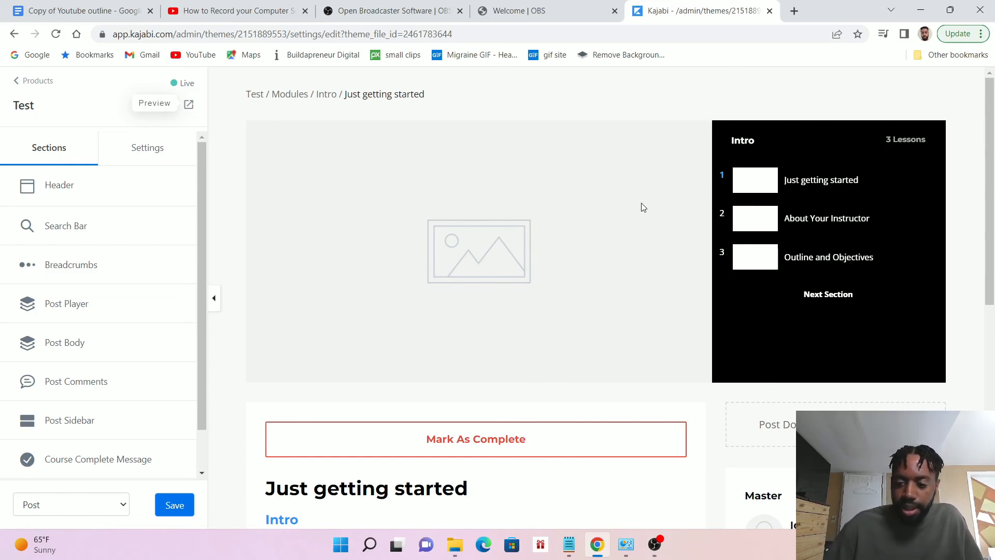
Check the post page's tablet and mobile layouts, going through the mobile version down to its footer
{"action": "scroll", "coordinate": [666, 248], "scroll_direction": "down", "scroll_amount": 1}
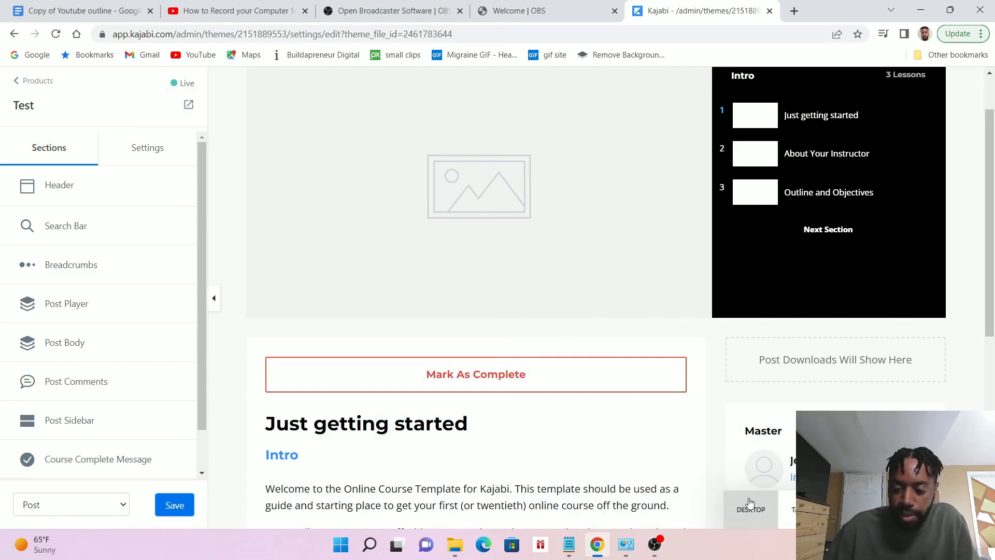
{"action": "left_click", "coordinate": [763, 513]}
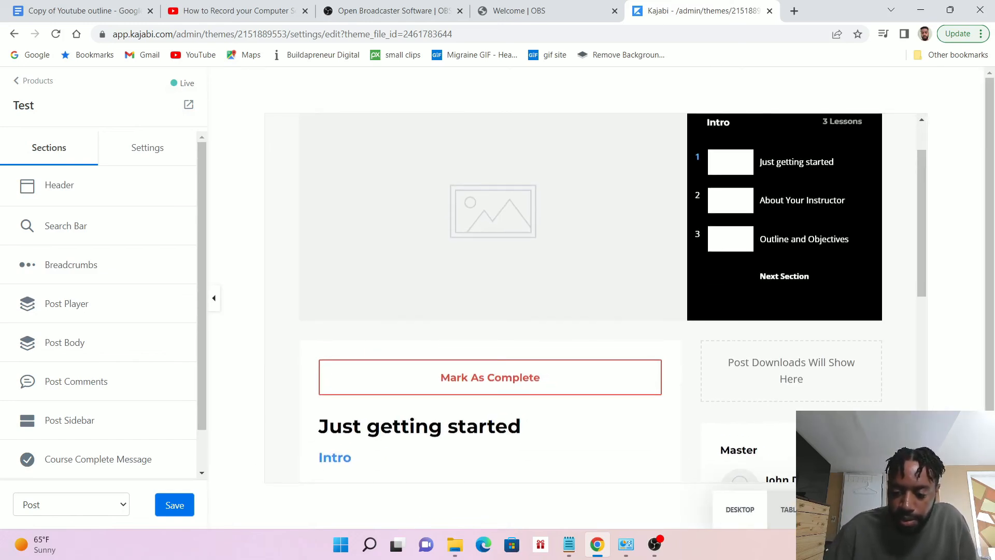
{"action": "left_click", "coordinate": [795, 514]}
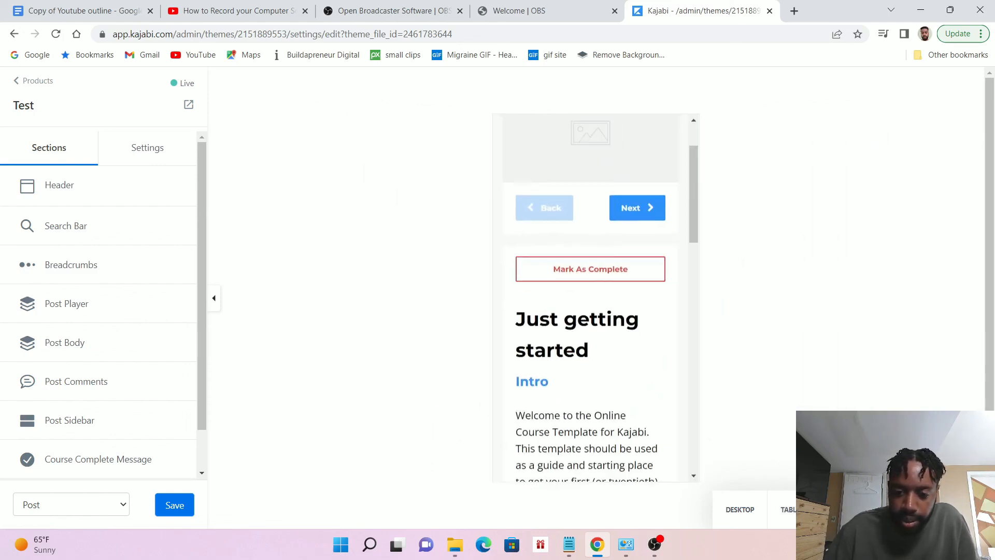
{"action": "scroll", "coordinate": [627, 321], "scroll_direction": "down", "scroll_amount": 15}
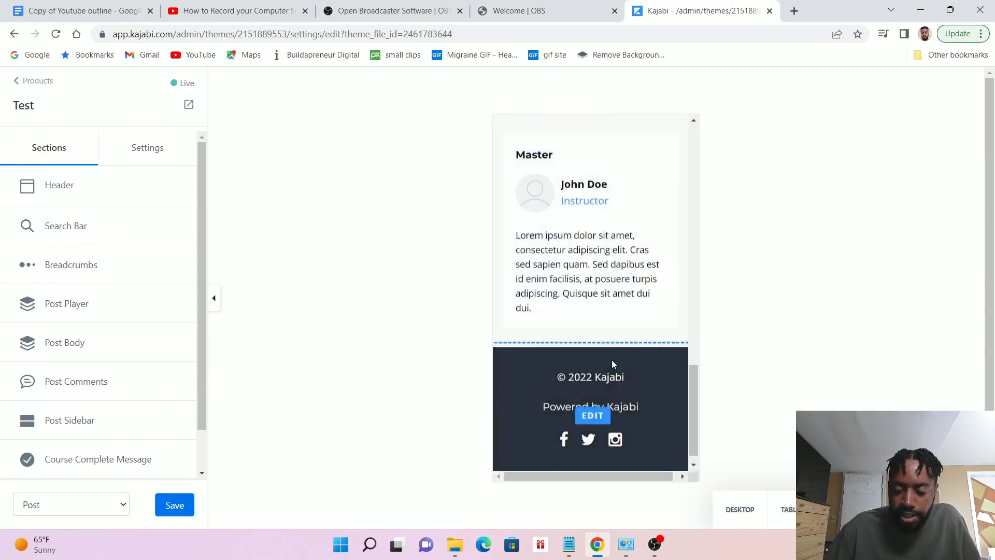
{"action": "scroll", "coordinate": [618, 378], "scroll_direction": "up", "scroll_amount": 15}
{"action": "scroll", "coordinate": [620, 381], "scroll_direction": "up", "scroll_amount": 2}
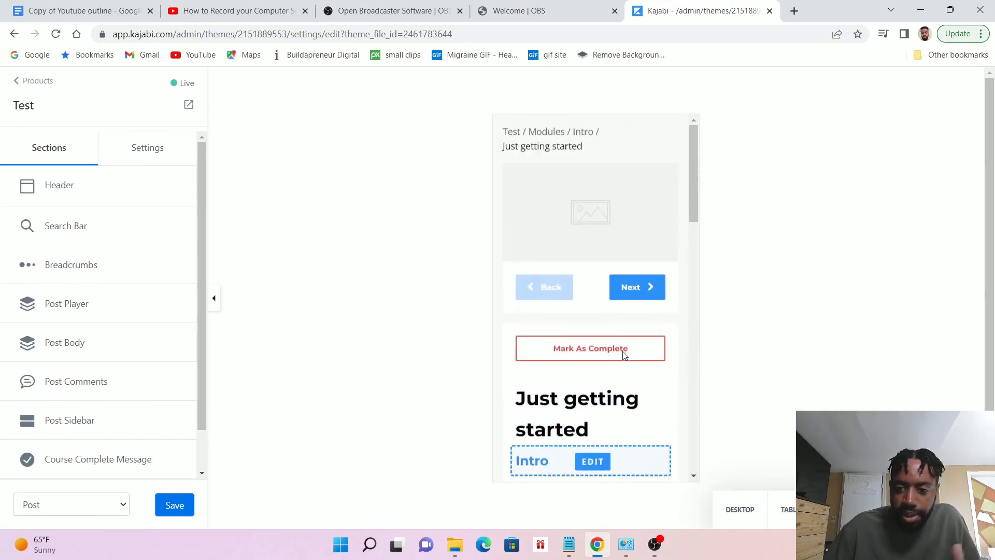